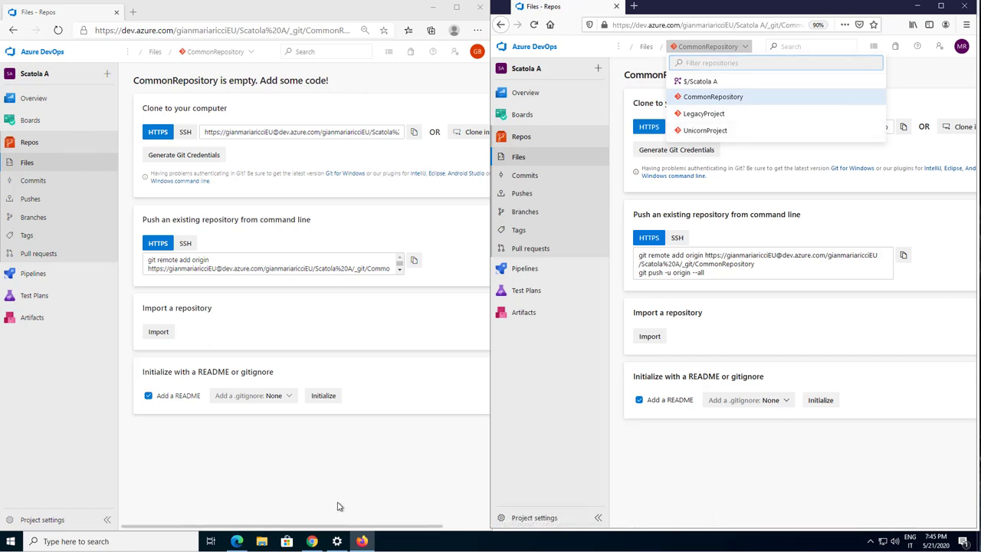
# Switch to the Chrome window and open the Scatola A project's repository security settings for all Git repositories
pyautogui.click(312, 542)
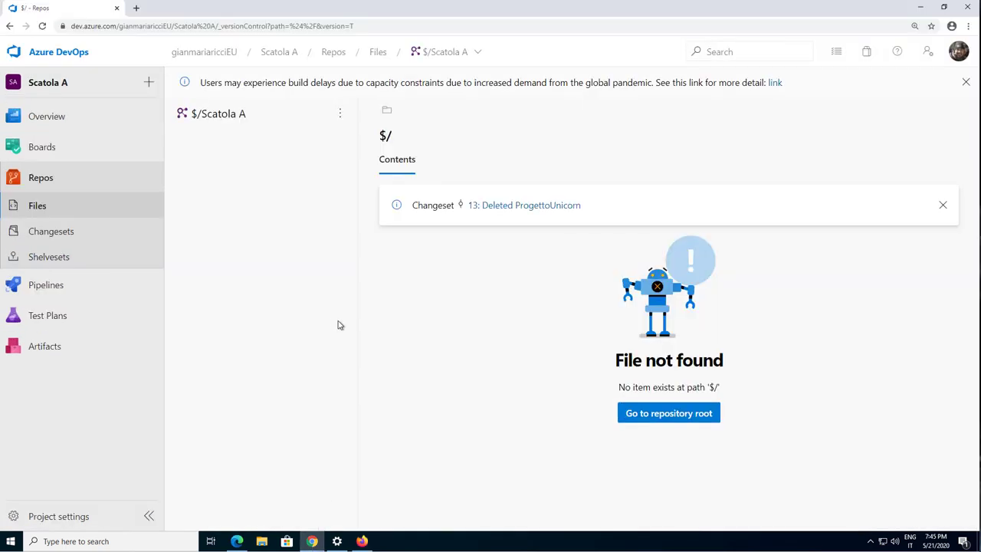
pyautogui.click(89, 518)
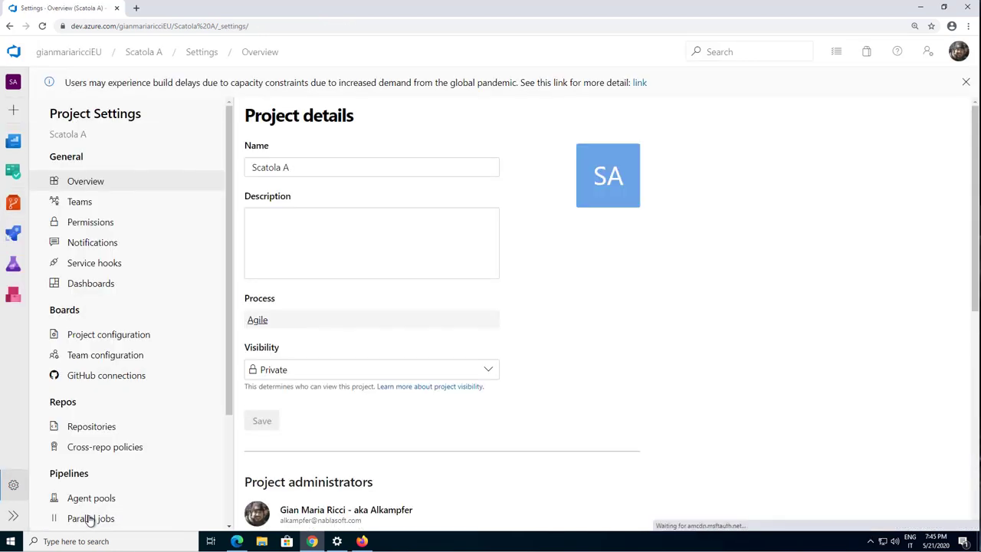
pyautogui.click(91, 427)
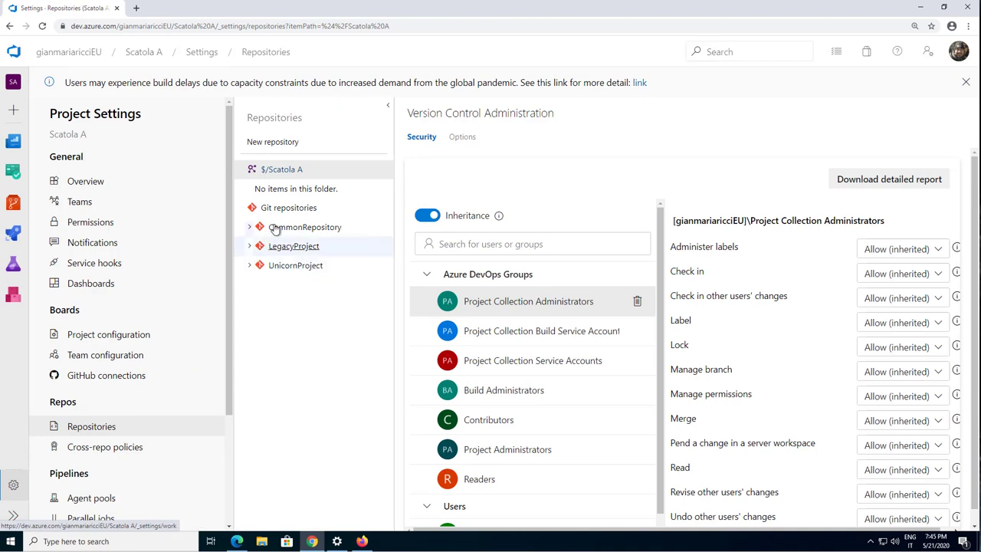
pyautogui.click(290, 209)
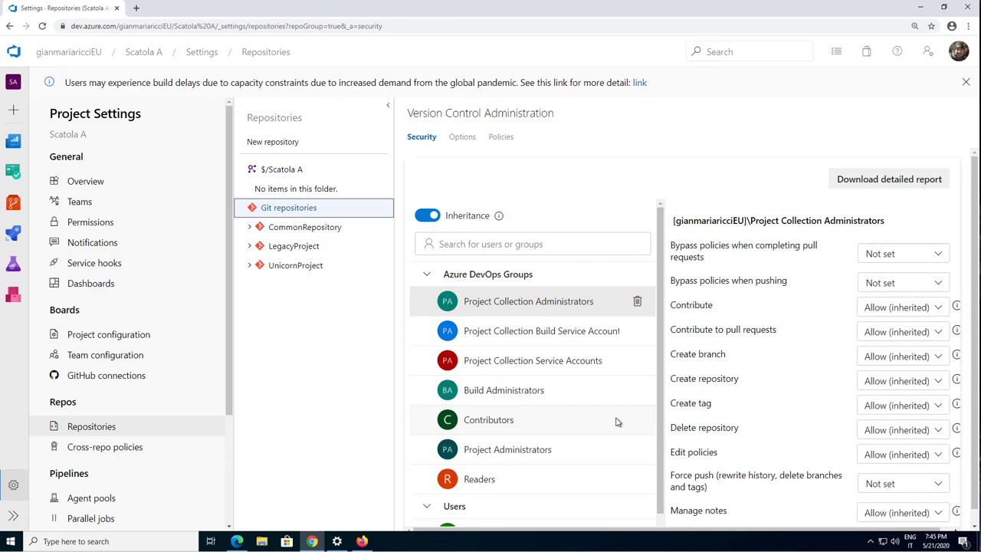
# Turn off permission inheritance on the LegacyProject repository and find the Progetto Legacy group for it
pyautogui.click(332, 249)
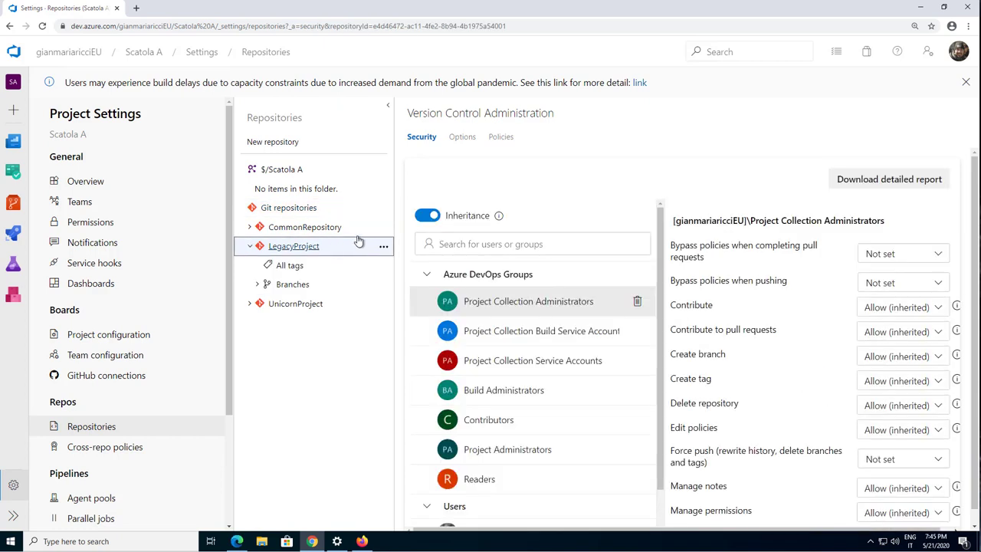
pyautogui.click(427, 216)
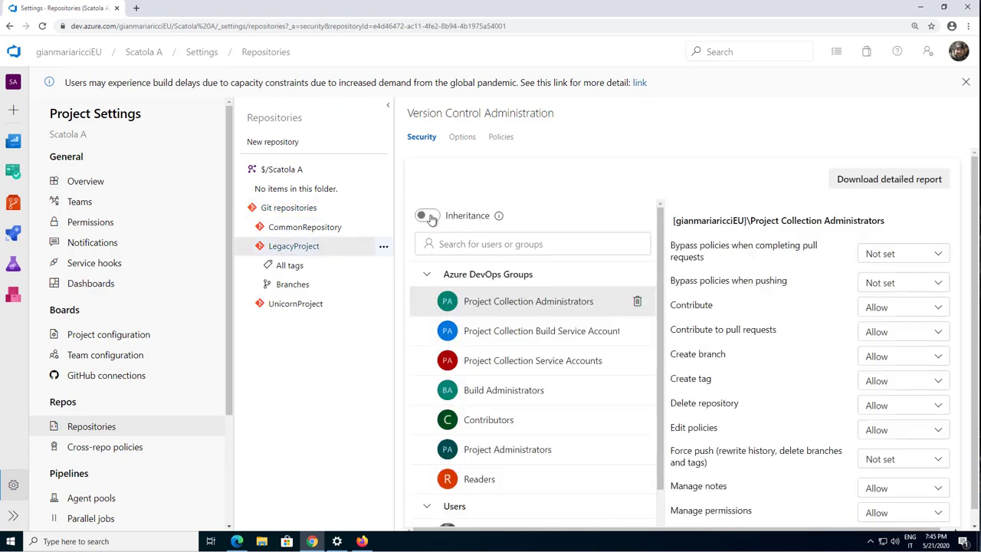
pyautogui.click(458, 244)
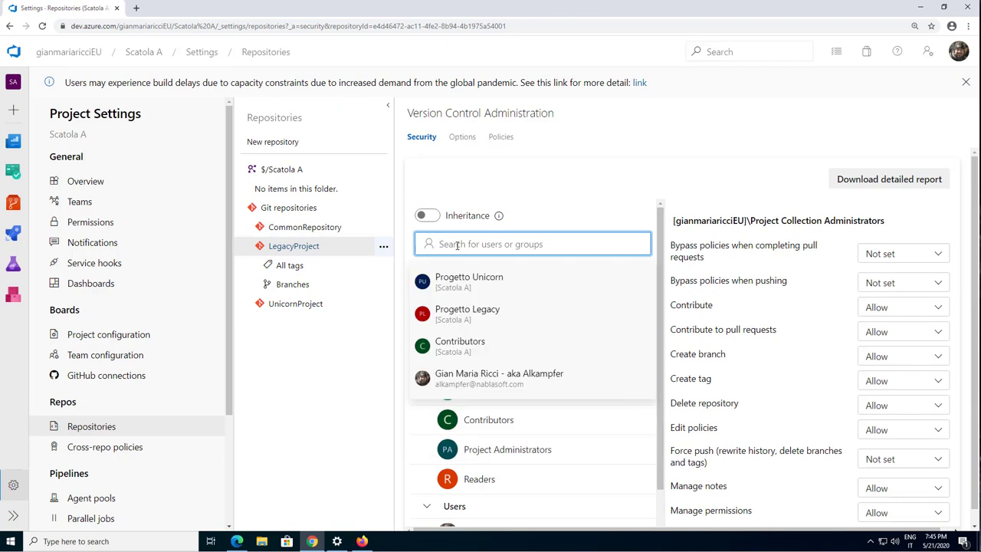
pyautogui.write('progetto')
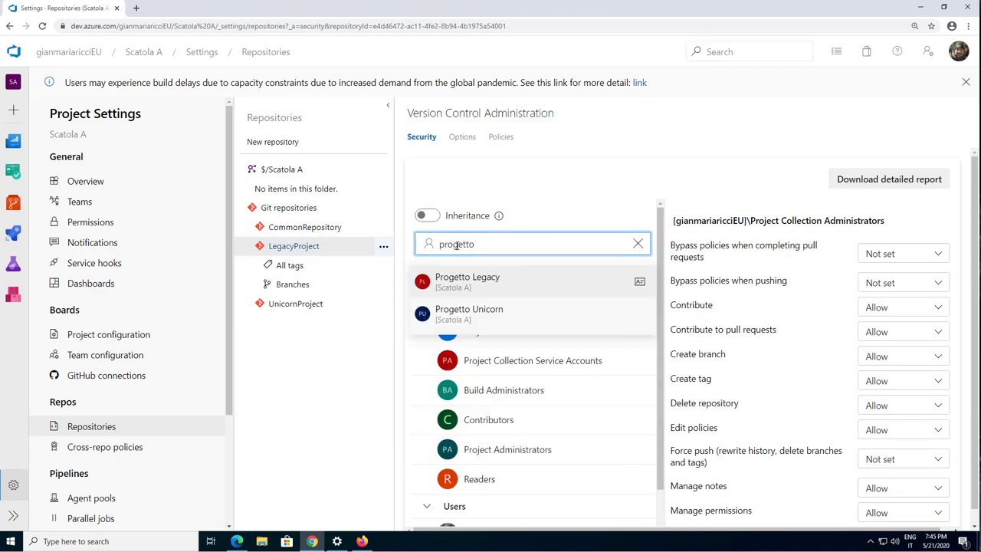
pyautogui.click(466, 281)
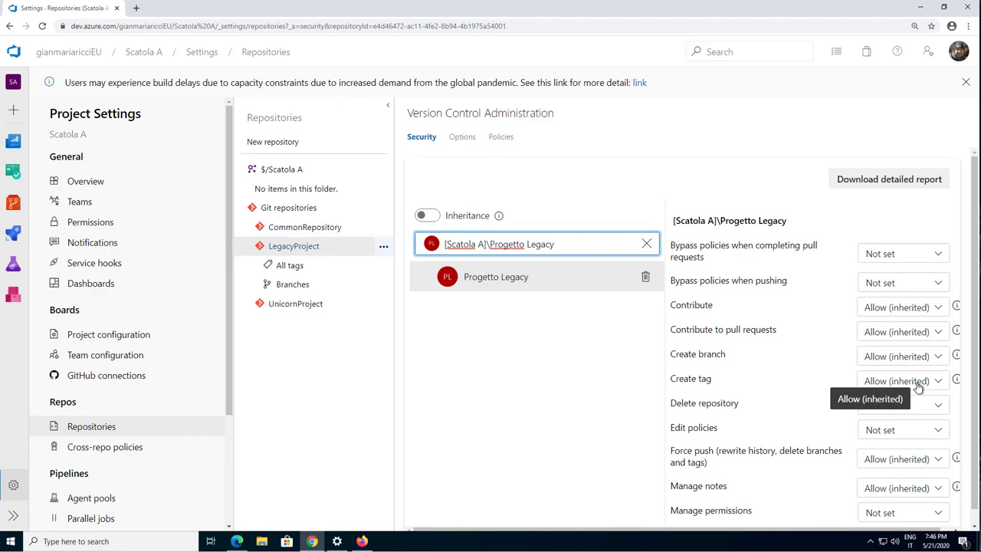
# Set Contribute, Contribute to pull requests, Create branch and Create tag to Allow for Progetto Legacy on LegacyProject
pyautogui.click(906, 310)
pyautogui.click(883, 350)
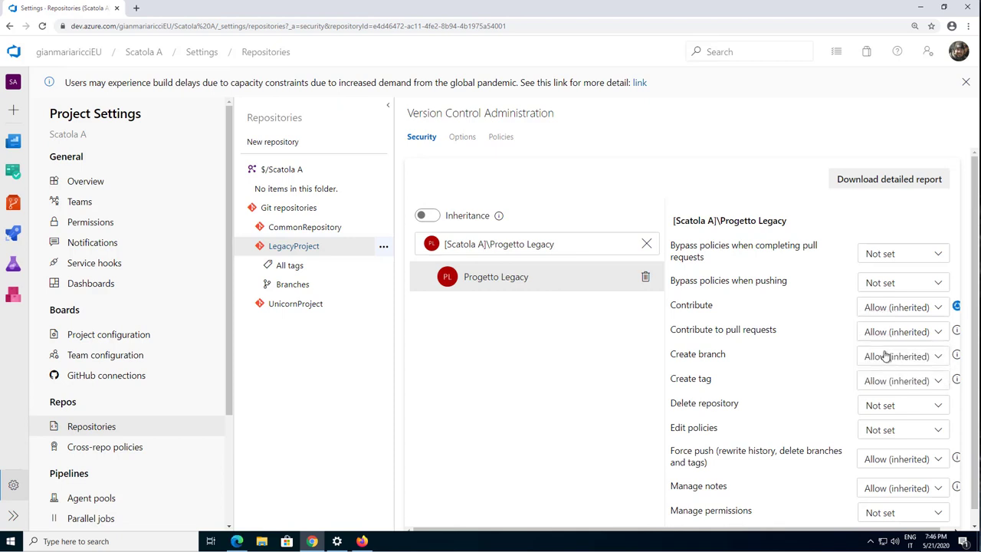
pyautogui.click(894, 334)
pyautogui.click(886, 378)
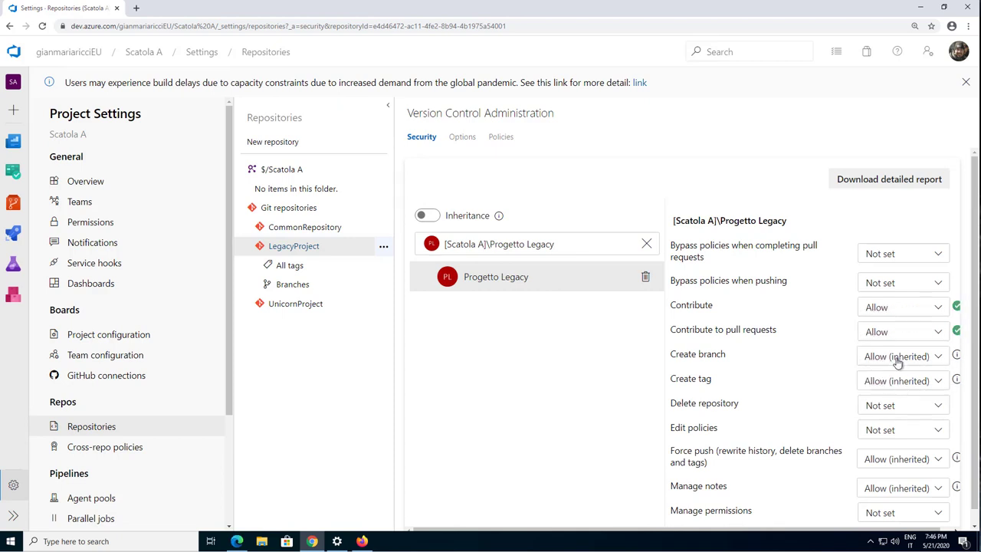
pyautogui.click(894, 360)
pyautogui.click(888, 400)
pyautogui.click(890, 381)
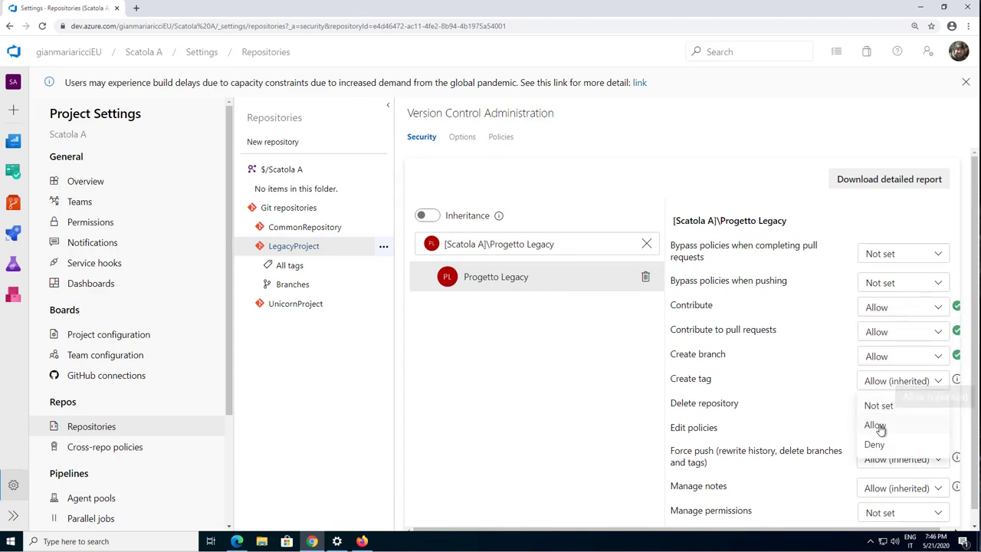
pyautogui.click(882, 426)
# Set Force push, Manage notes and Read to Allow for Progetto Legacy on LegacyProject
pyautogui.click(903, 464)
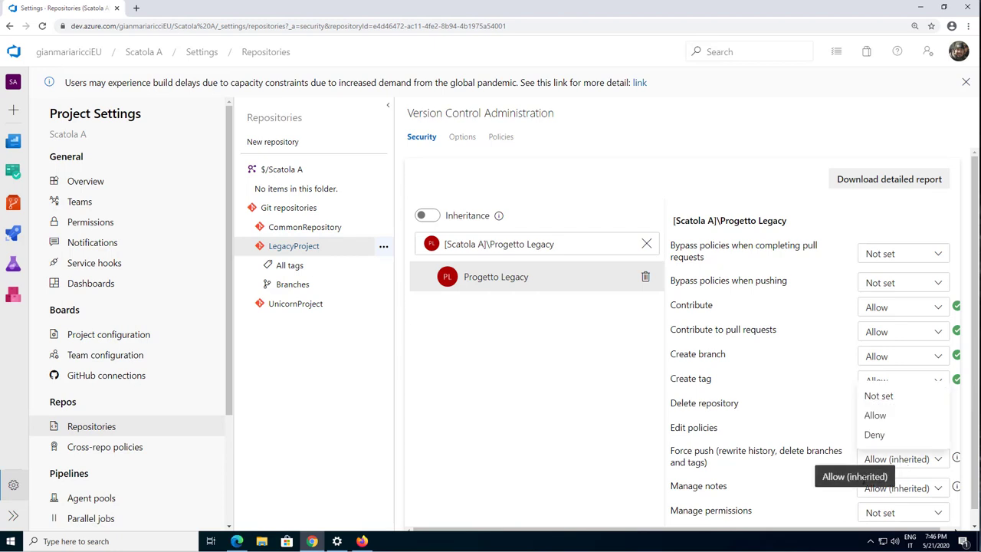
pyautogui.click(887, 418)
pyautogui.scroll(-1, 889, 418)
pyautogui.click(895, 436)
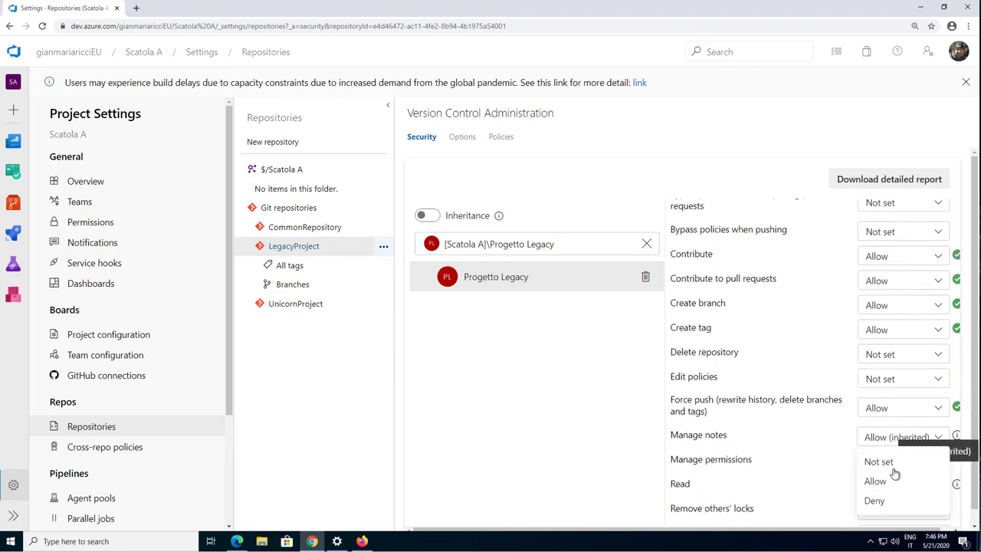
pyautogui.click(890, 482)
pyautogui.click(893, 486)
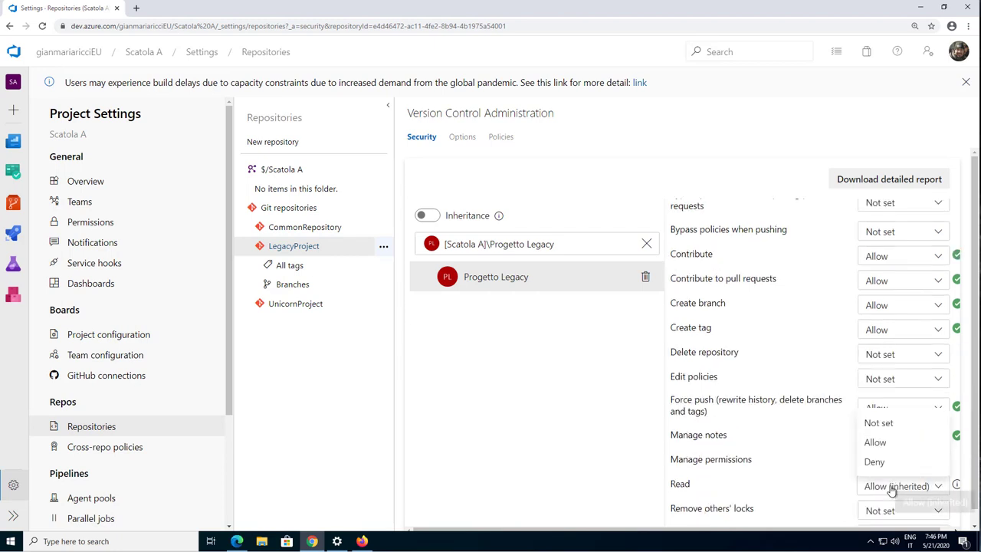
pyautogui.click(877, 444)
pyautogui.scroll(-1, 894, 434)
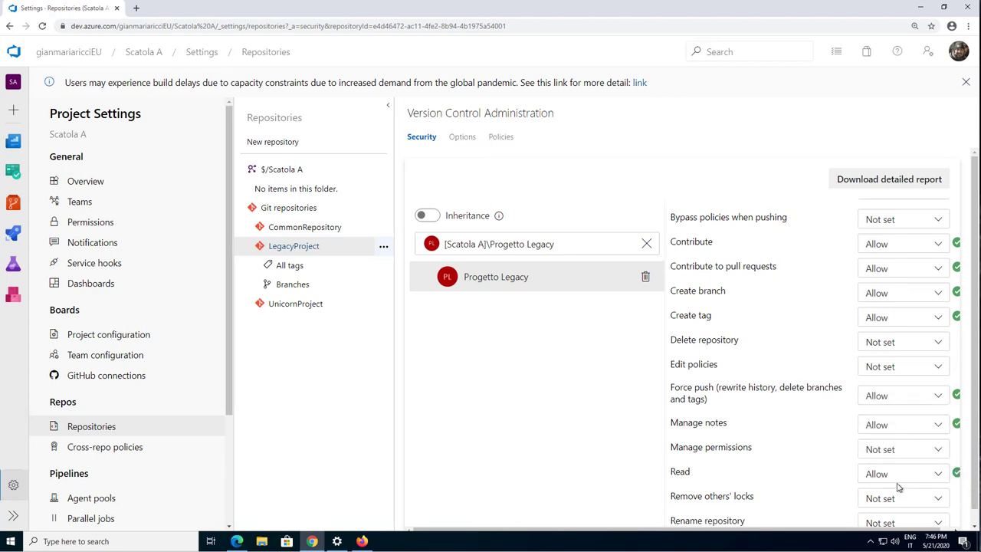
# Clear the group search and remove the Contributors group from LegacyProject's permissions
pyautogui.click(645, 244)
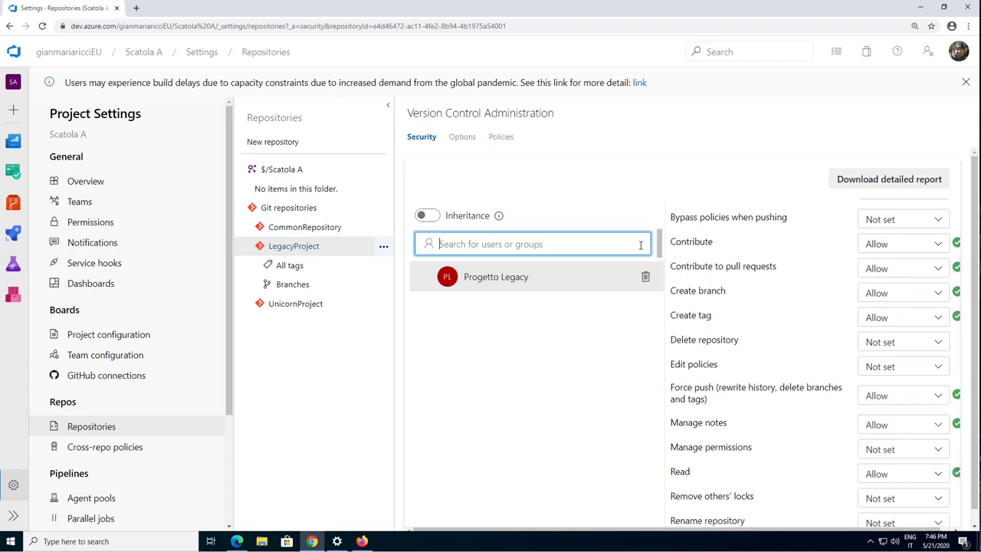
pyautogui.click(634, 423)
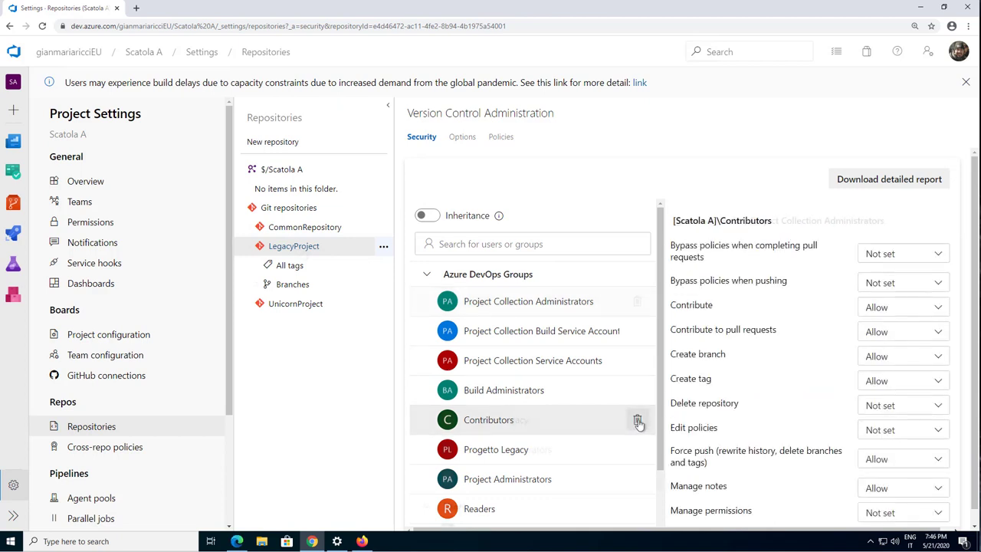
pyautogui.click(638, 422)
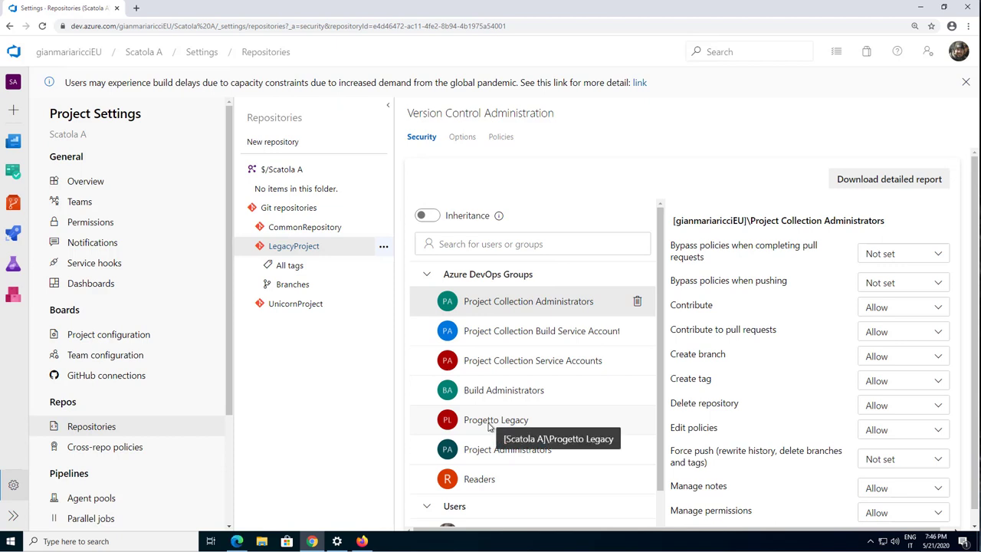
# Turn off permission inheritance on the UnicornProject repository and find the Progetto Unicorn group for it
pyautogui.click(339, 306)
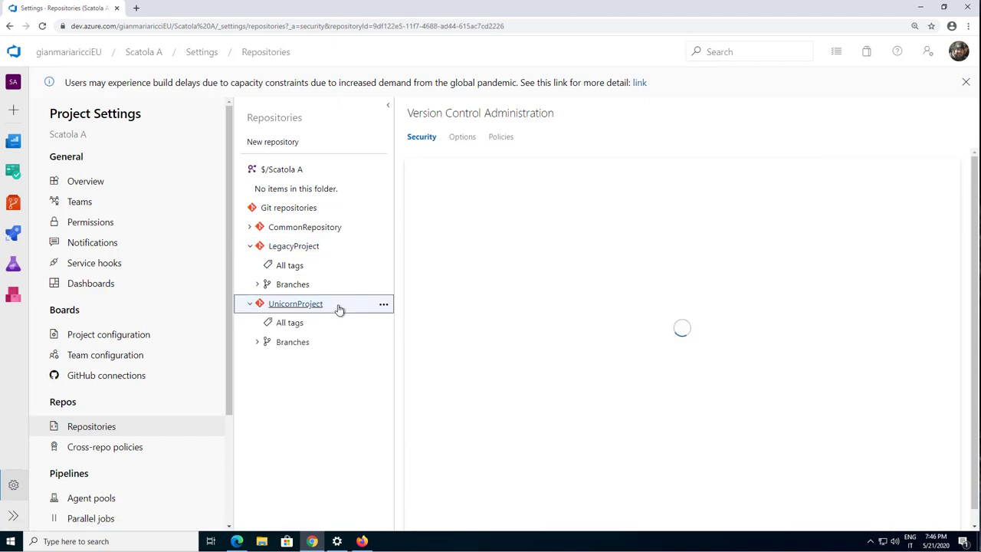
pyautogui.click(428, 217)
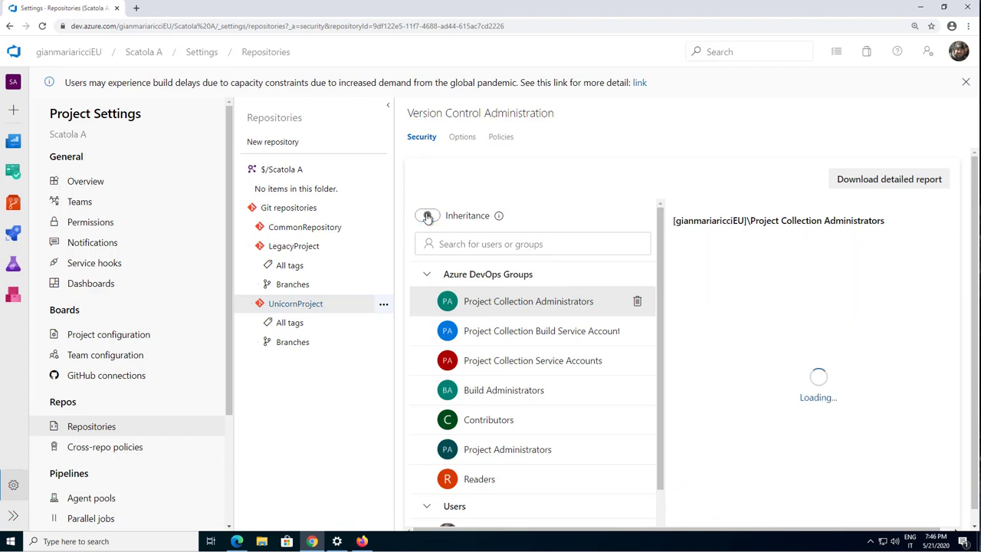
pyautogui.click(459, 243)
pyautogui.write('proge')
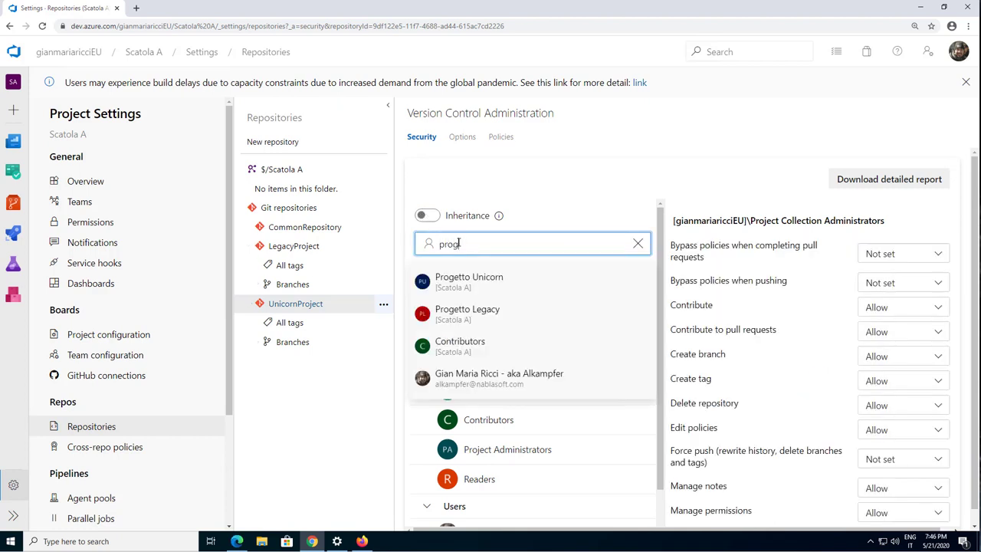
pyautogui.click(481, 314)
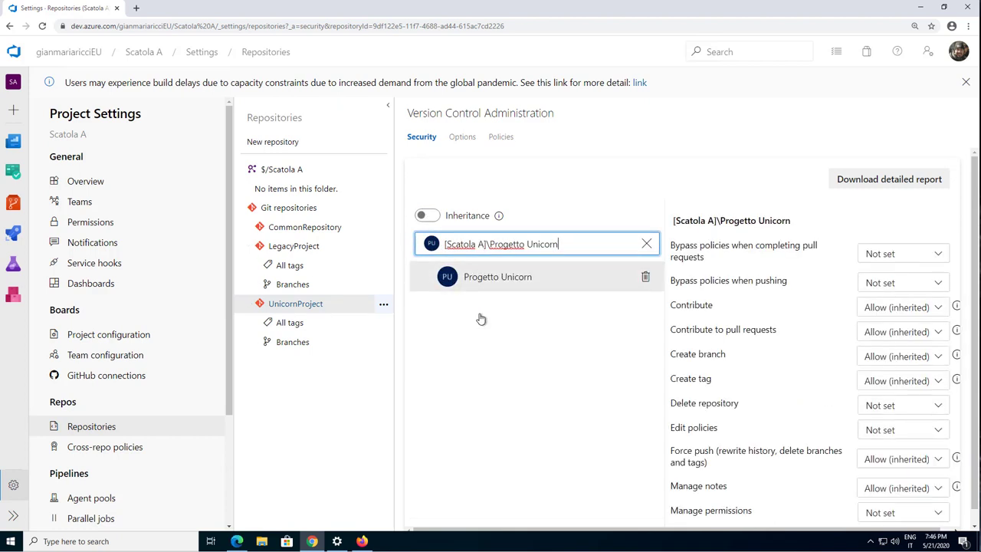
# Set Contribute, Contribute to pull requests, Create branch and Create tag to Allow for Progetto Unicorn on UnicornProject
pyautogui.click(874, 308)
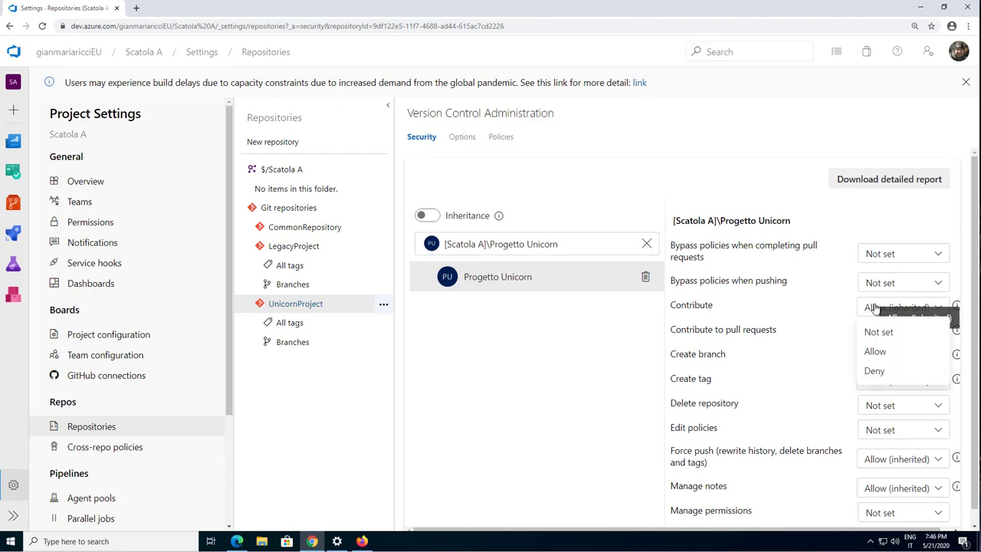
pyautogui.click(874, 351)
pyautogui.click(881, 334)
pyautogui.click(878, 373)
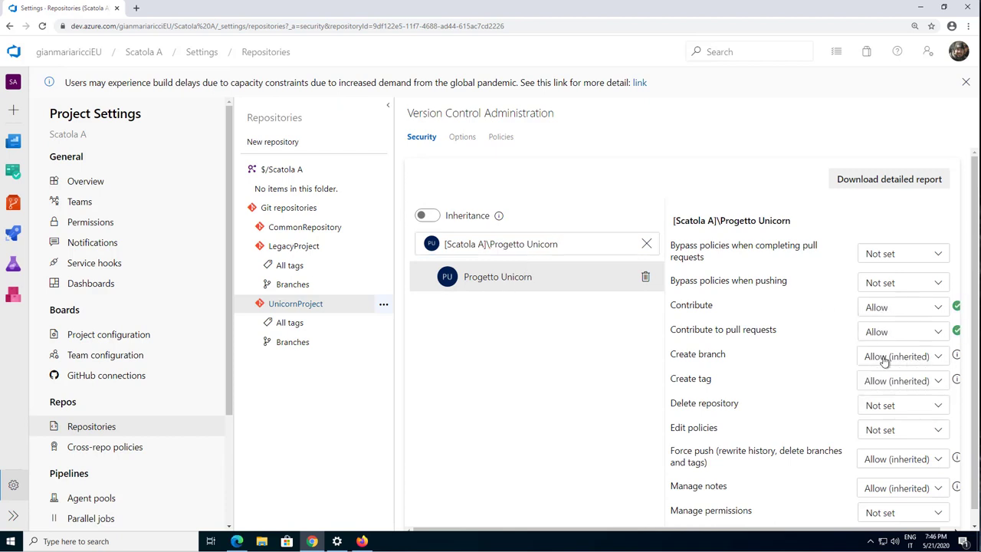
pyautogui.click(885, 357)
pyautogui.click(882, 400)
pyautogui.click(882, 381)
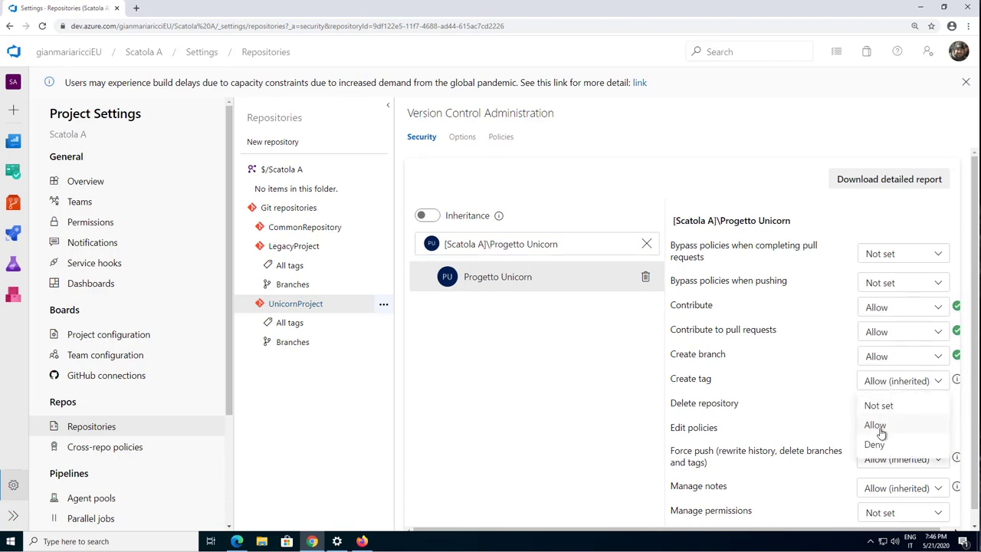
pyautogui.click(880, 421)
# Set Force push, Manage notes and Read to Allow for Progetto Unicorn on UnicornProject
pyautogui.click(885, 460)
pyautogui.click(875, 415)
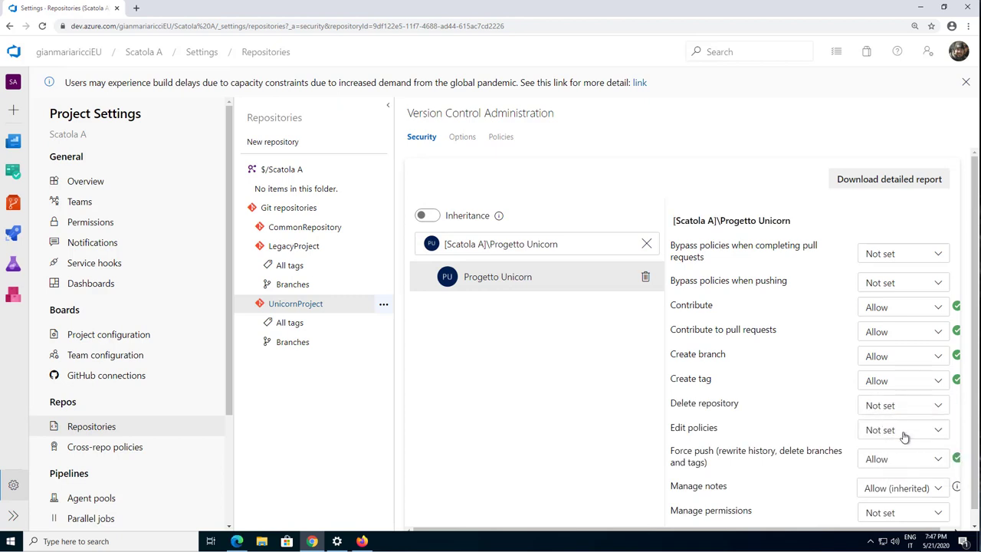
pyautogui.scroll(-1, 912, 433)
pyautogui.click(887, 426)
pyautogui.click(878, 469)
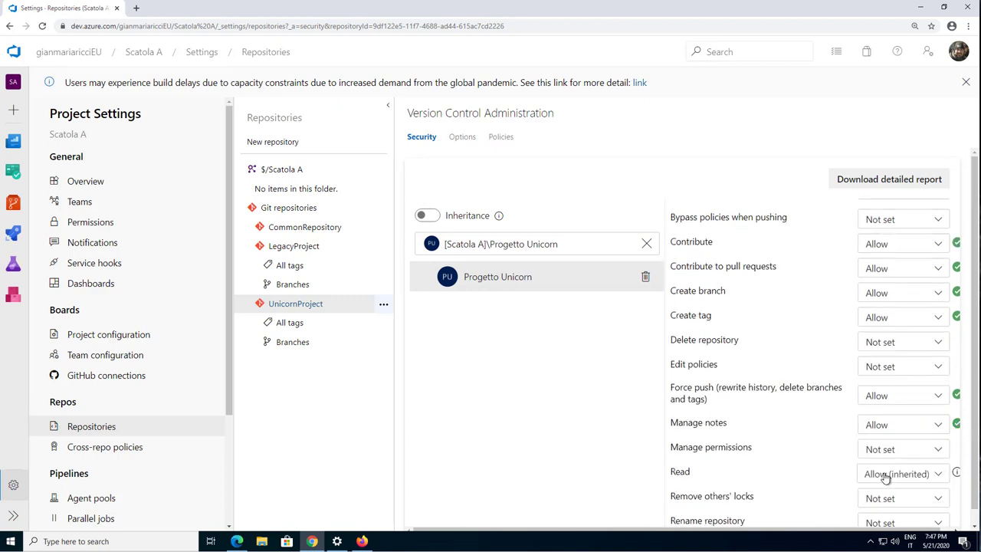
pyautogui.click(901, 474)
pyautogui.click(874, 431)
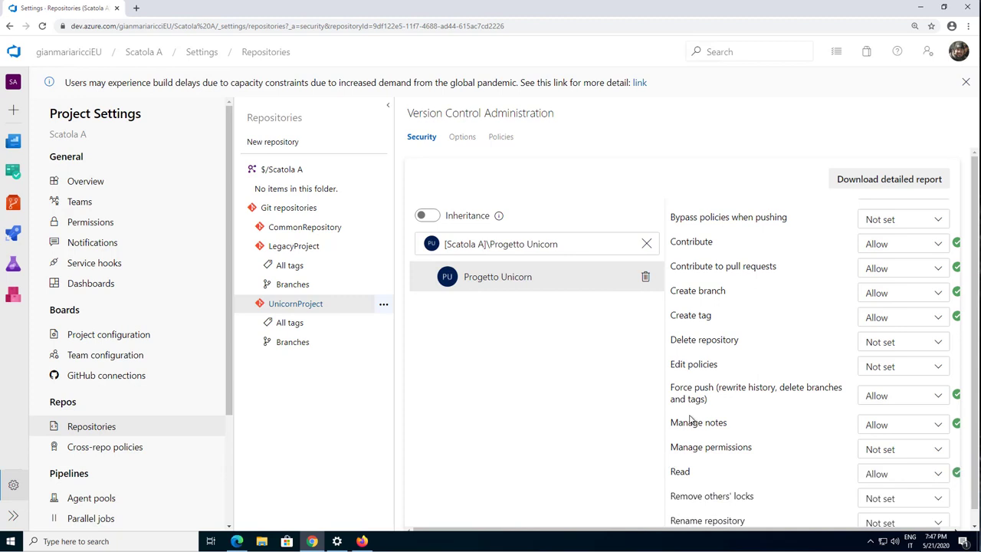
# Clear the group search and remove the Contributors group from UnicornProject's permissions
pyautogui.scroll(-1, 690, 420)
pyautogui.click(646, 232)
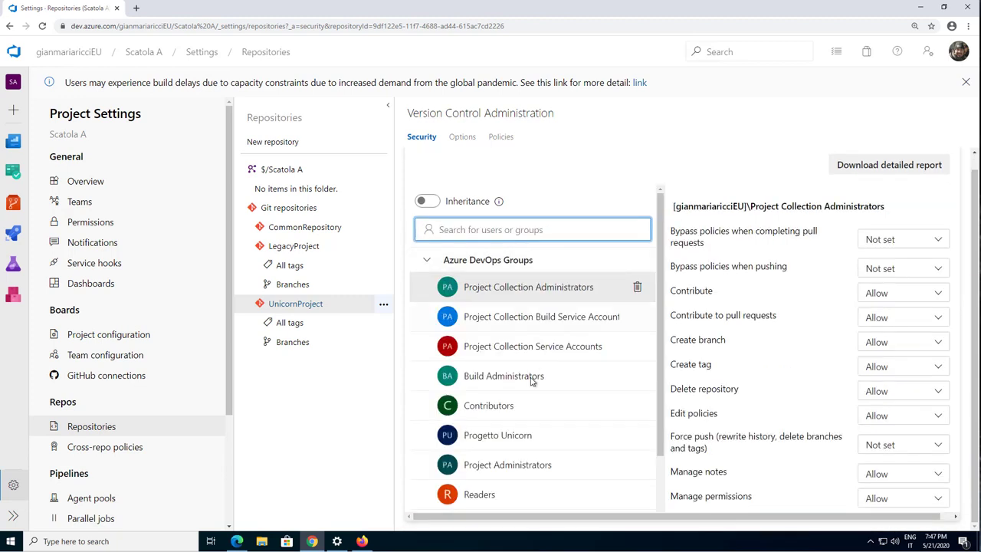
pyautogui.click(635, 411)
pyautogui.click(637, 406)
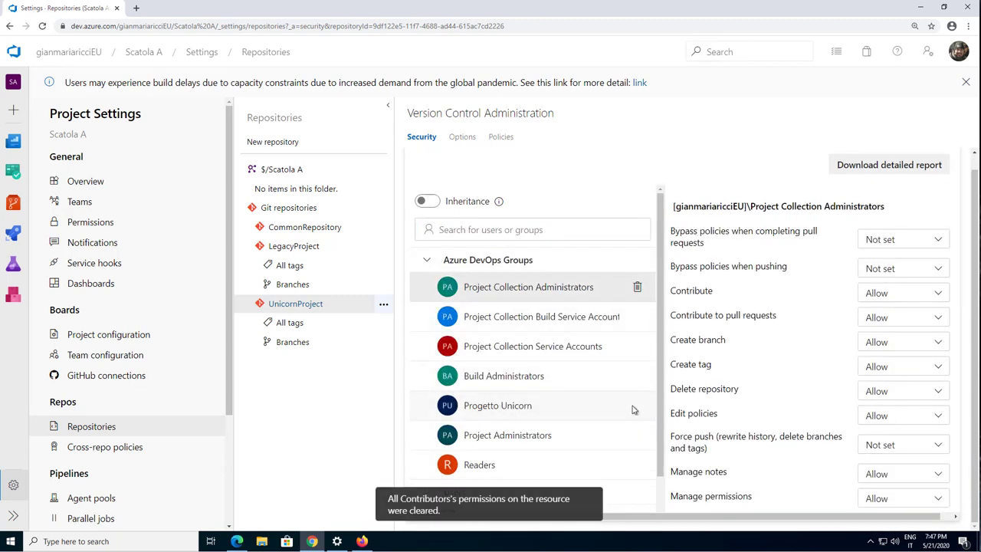
# Bring up the Edge and Firefox windows side by side and list the repositories available to the Edge account
pyautogui.click(237, 542)
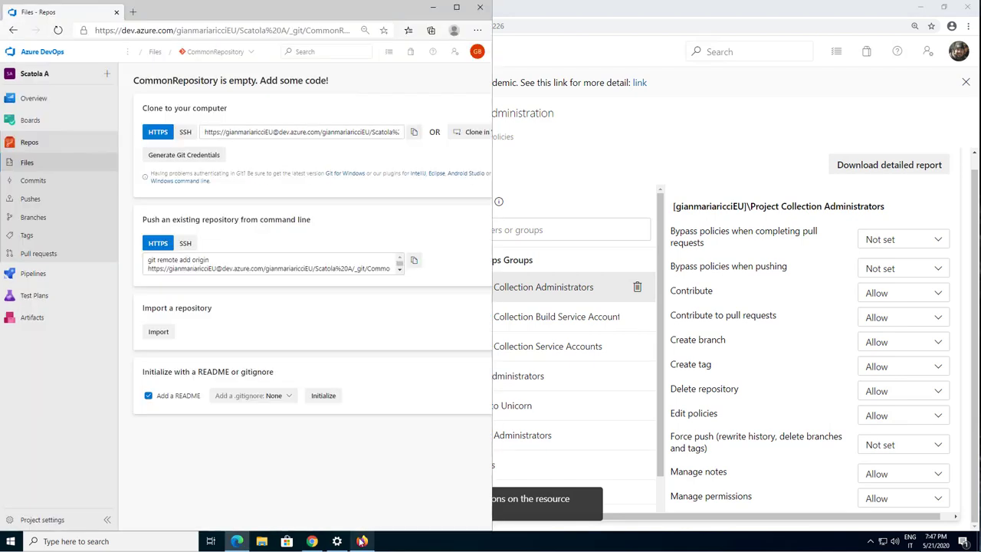
pyautogui.click(361, 541)
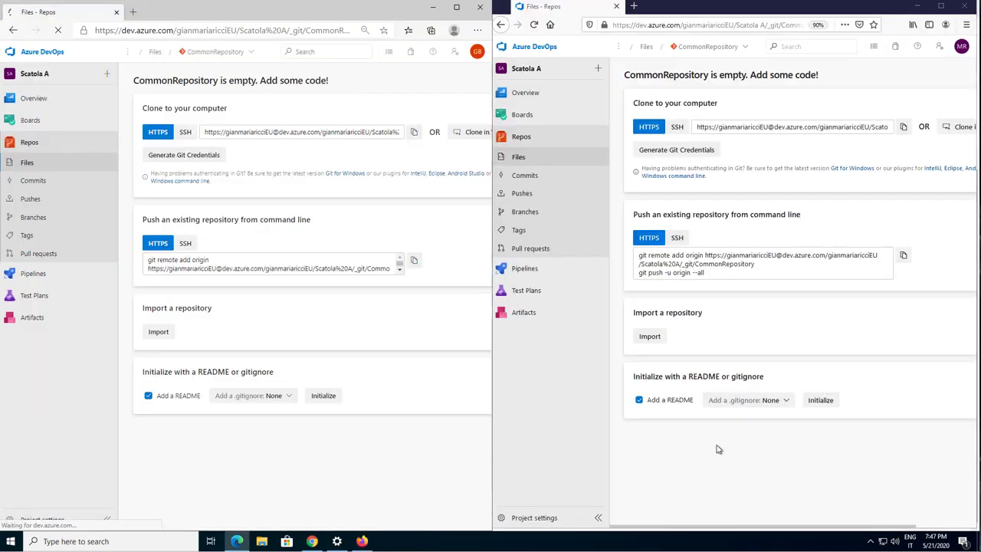
pyautogui.click(601, 217)
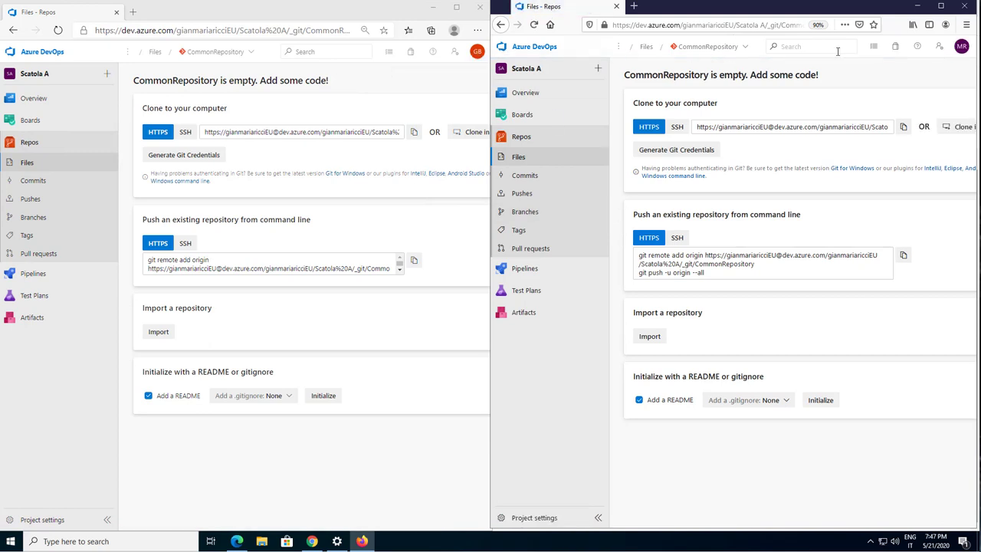
pyautogui.click(240, 55)
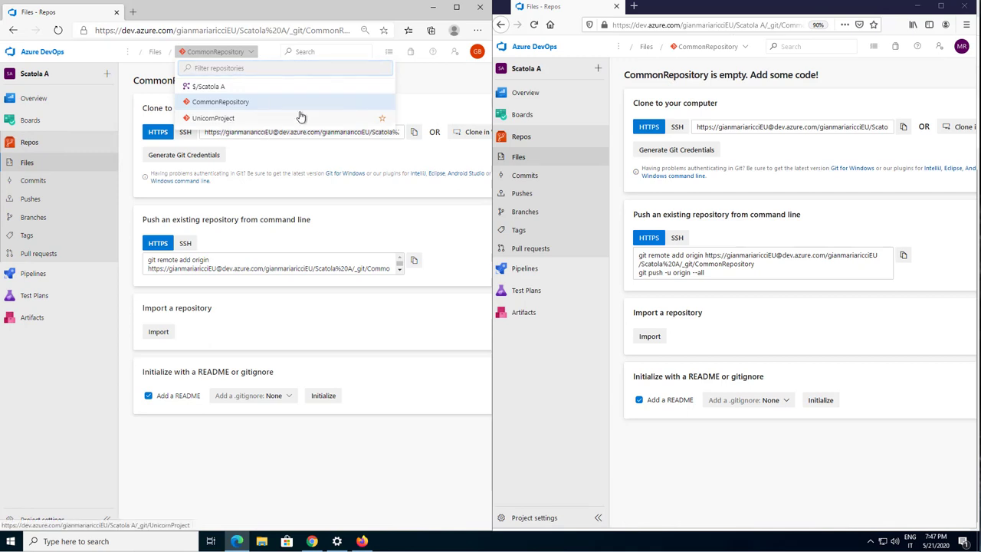
# List the repositories available to the account signed in to Firefox
pyautogui.click(732, 48)
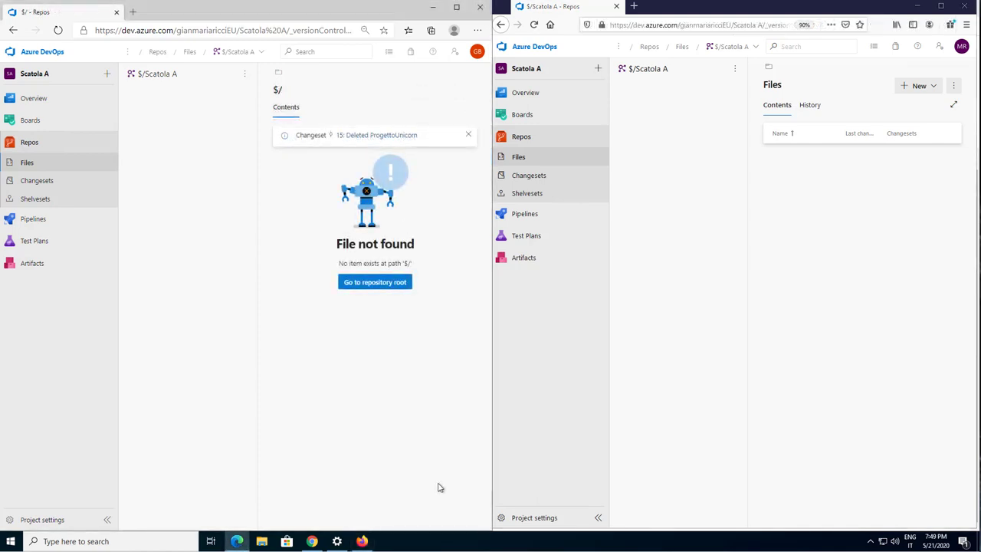
# In Edge, create a folder named FolderUnicorn at the root of $/Scatola A and check it in
pyautogui.click(245, 73)
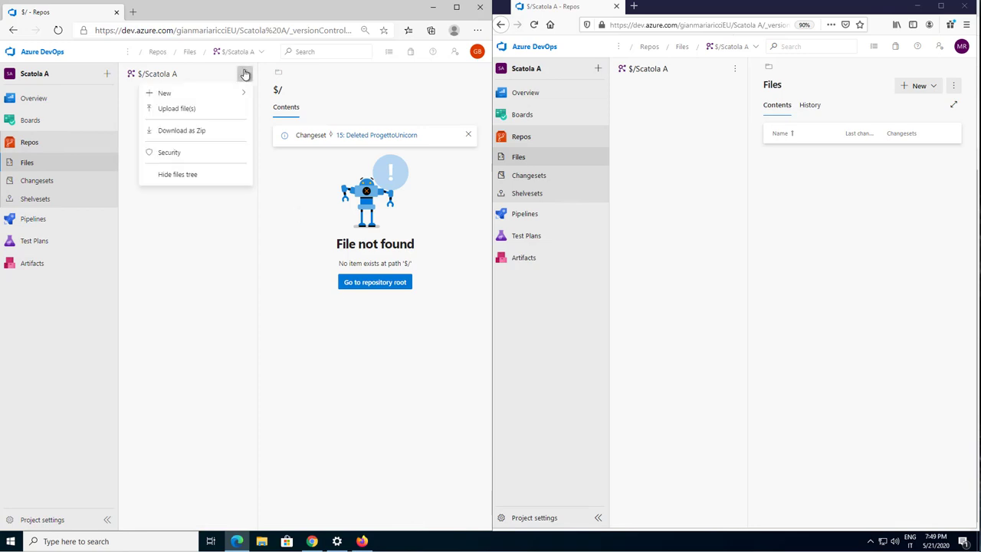
pyautogui.moveTo(217, 97)
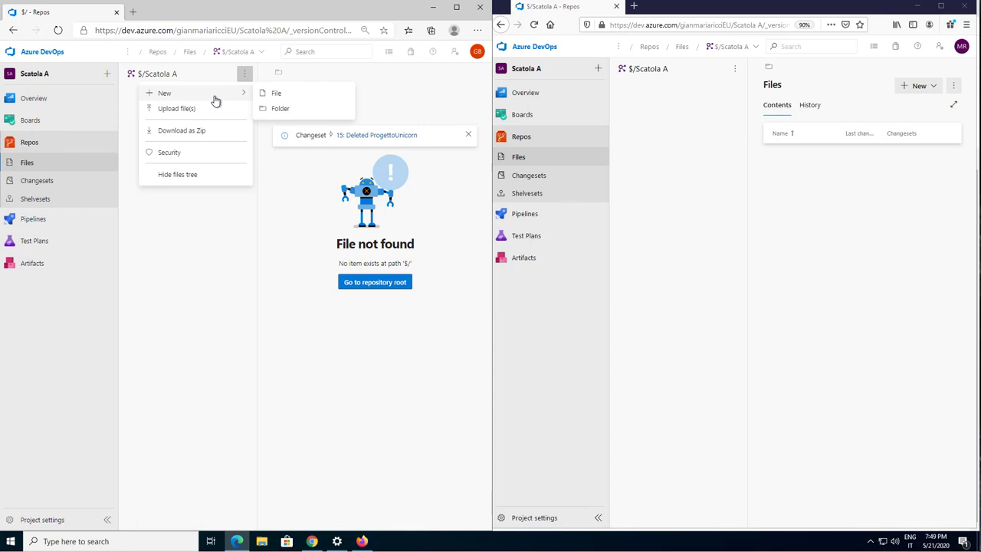
pyautogui.click(270, 109)
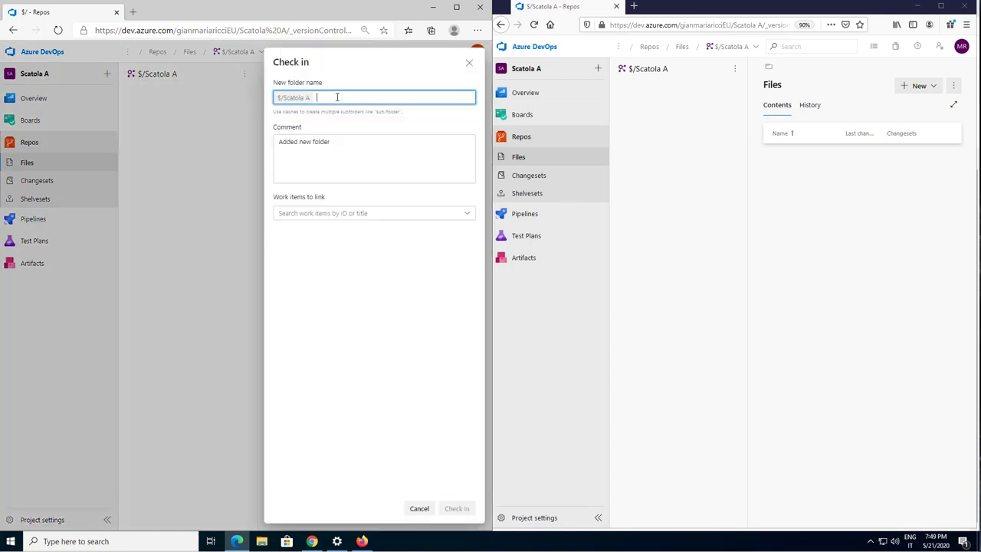
pyautogui.write('F')
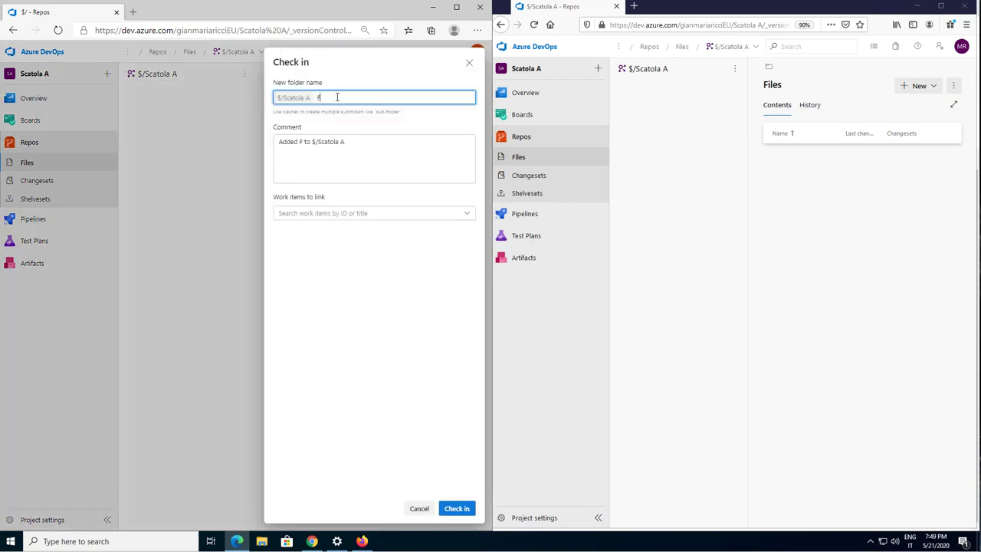
pyautogui.write('olderUnicorn')
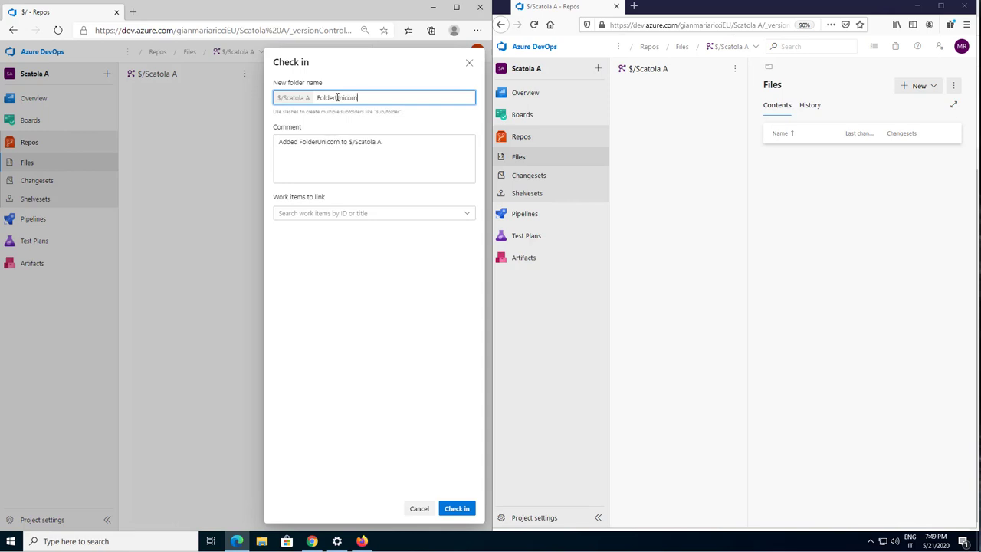
pyautogui.click(464, 511)
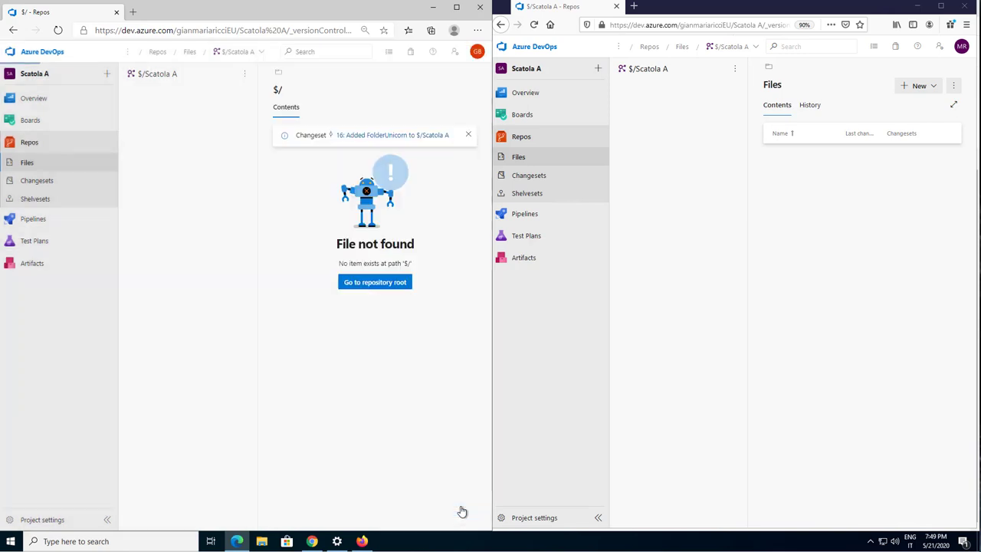
# Create a second folder named FolderLegacy at the root of $/Scatola A and check it in
pyautogui.click(245, 74)
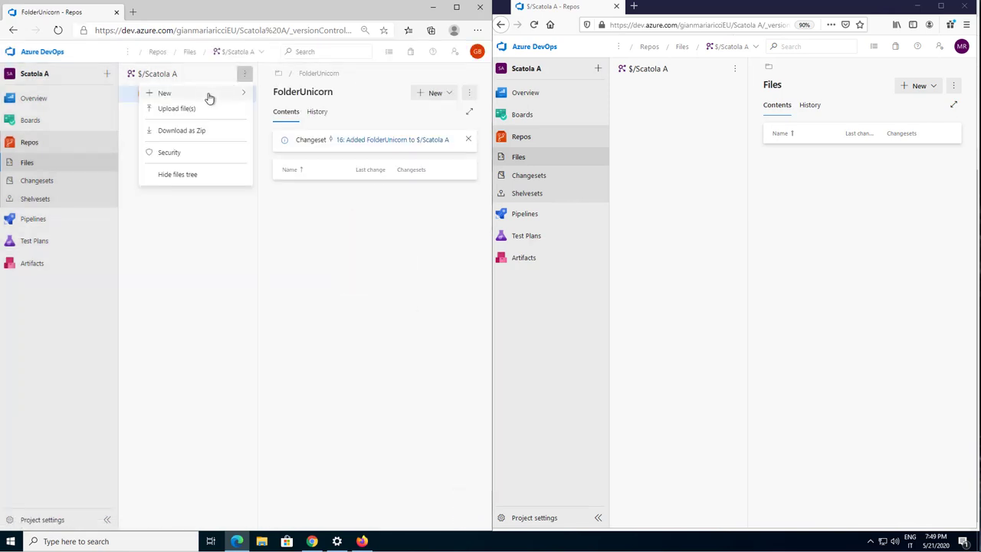
pyautogui.moveTo(210, 94)
pyautogui.click(281, 108)
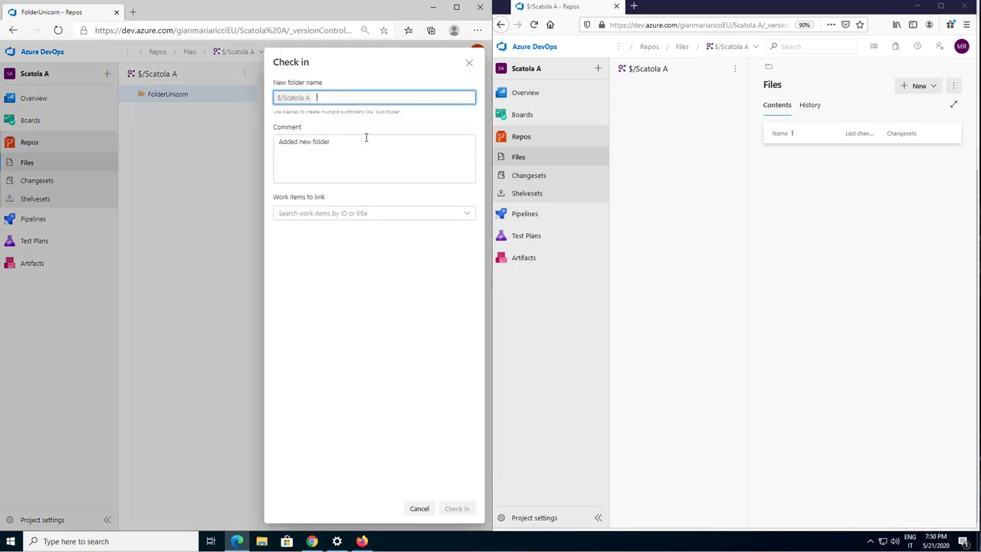
pyautogui.write('FolderLe')
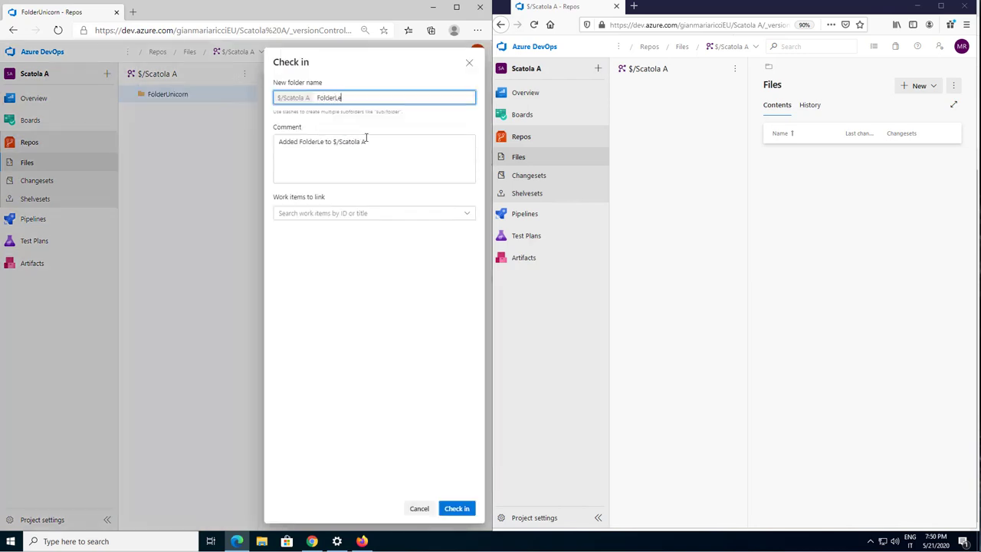
pyautogui.write('gacy')
pyautogui.click(457, 508)
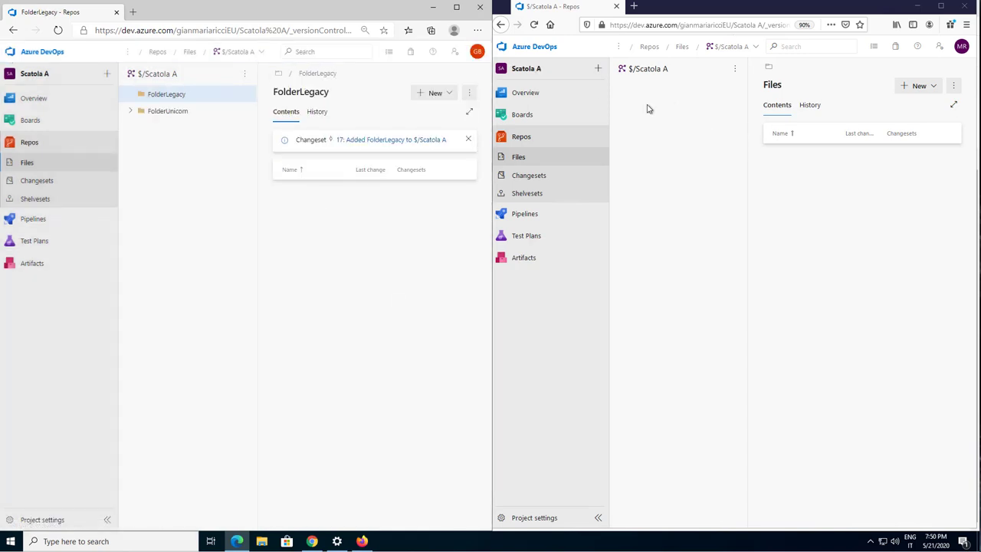
# Refresh the $/Scatola A files in Firefox and look inside FolderLegacy and FolderUnicorn
pyautogui.click(539, 23)
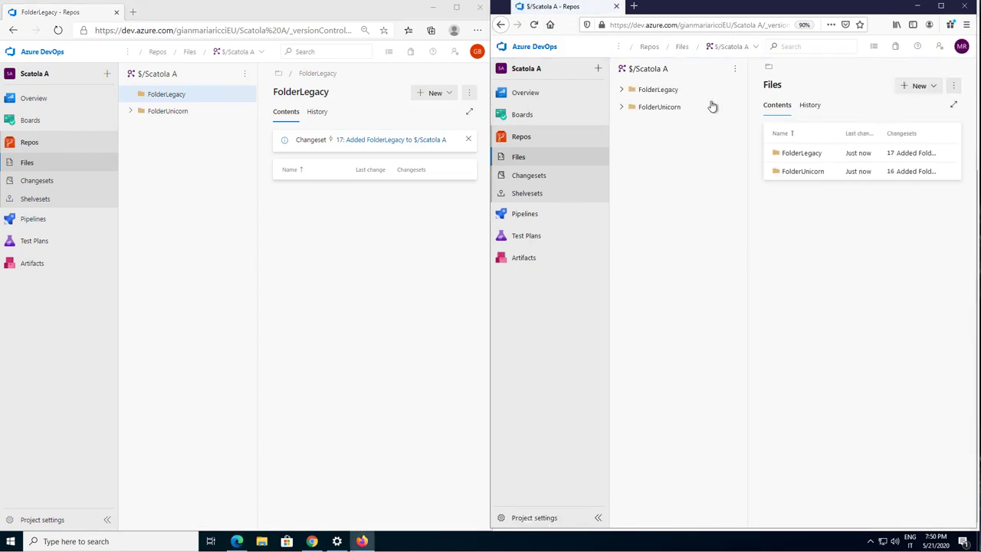
pyautogui.click(624, 89)
pyautogui.click(625, 107)
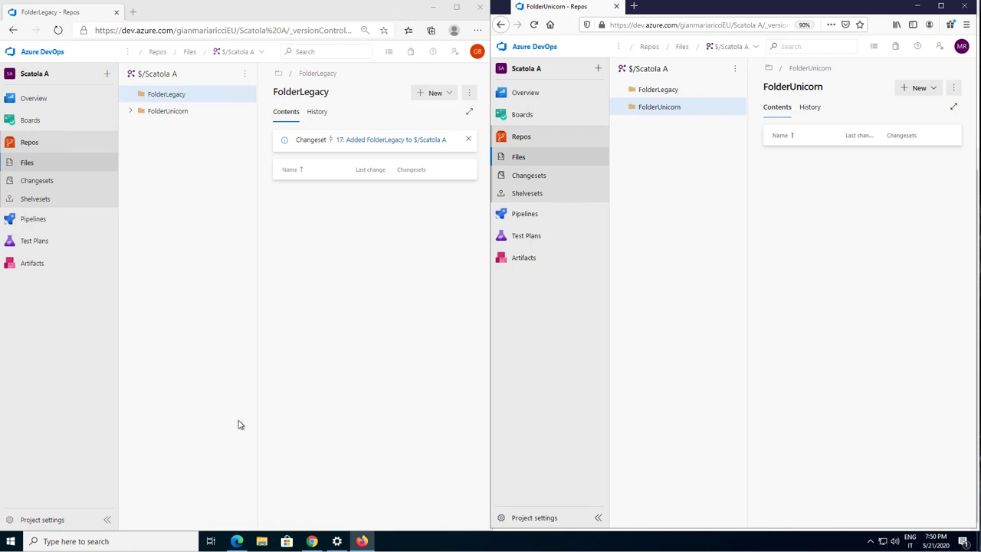
# Switch to Chrome, turn off permission inheritance on FolderLegacy under $/Scatola A and select the Progetto Legacy group through the group search
pyautogui.click(313, 543)
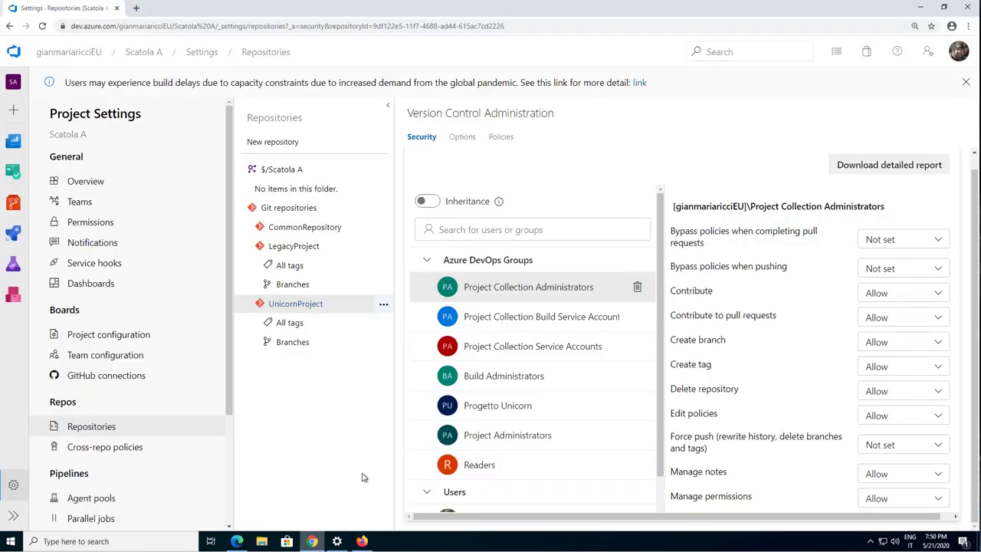
pyautogui.click(284, 170)
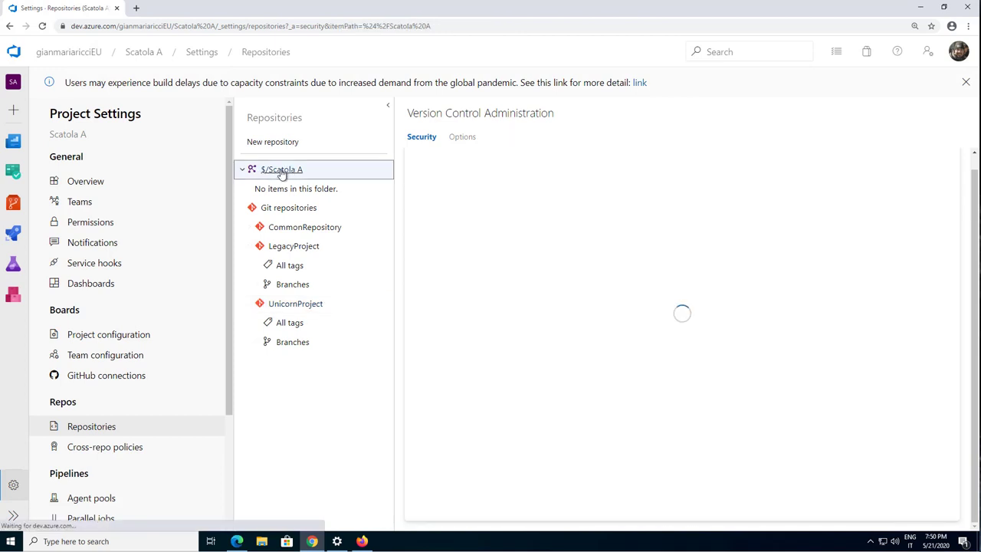
pyautogui.click(243, 169)
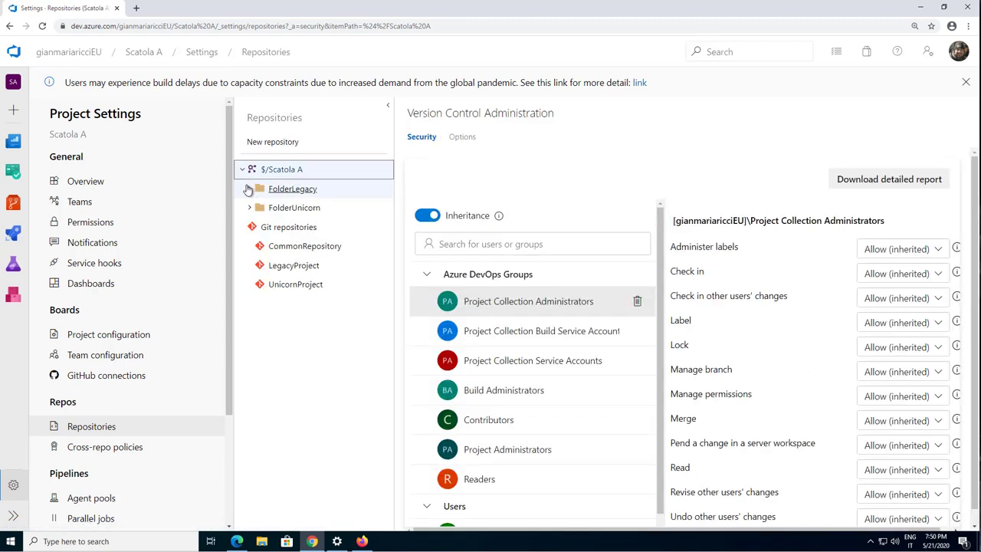
pyautogui.click(332, 190)
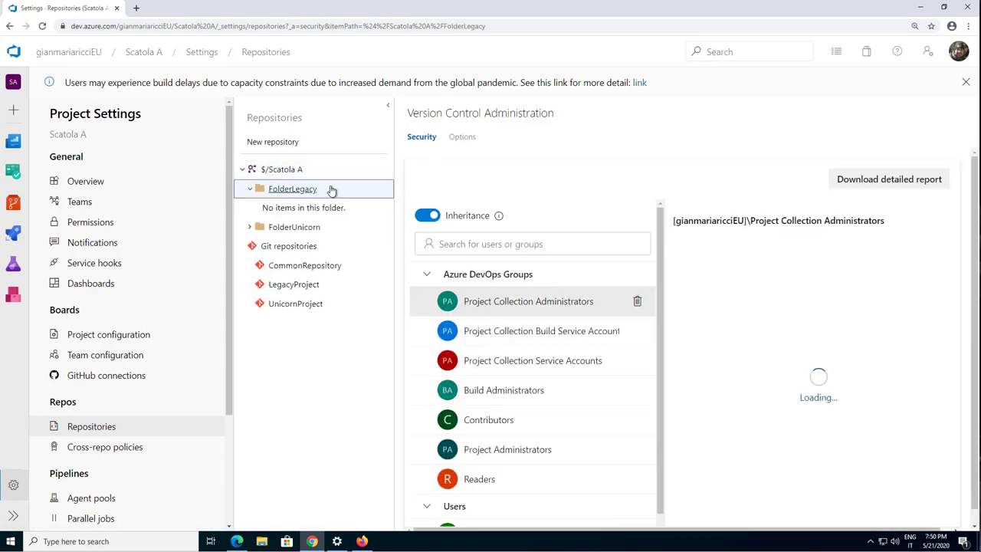
pyautogui.click(427, 215)
pyautogui.click(483, 244)
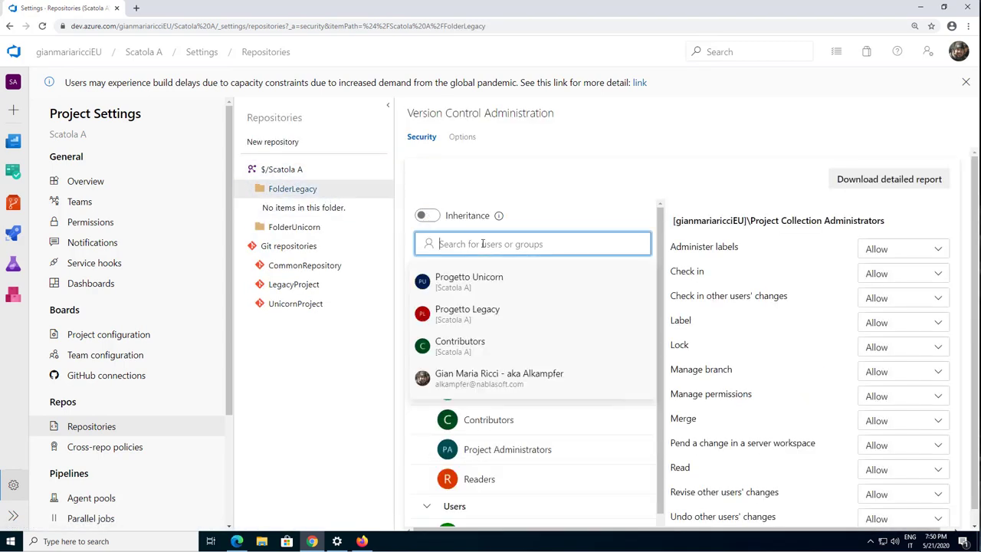
pyautogui.write('proge')
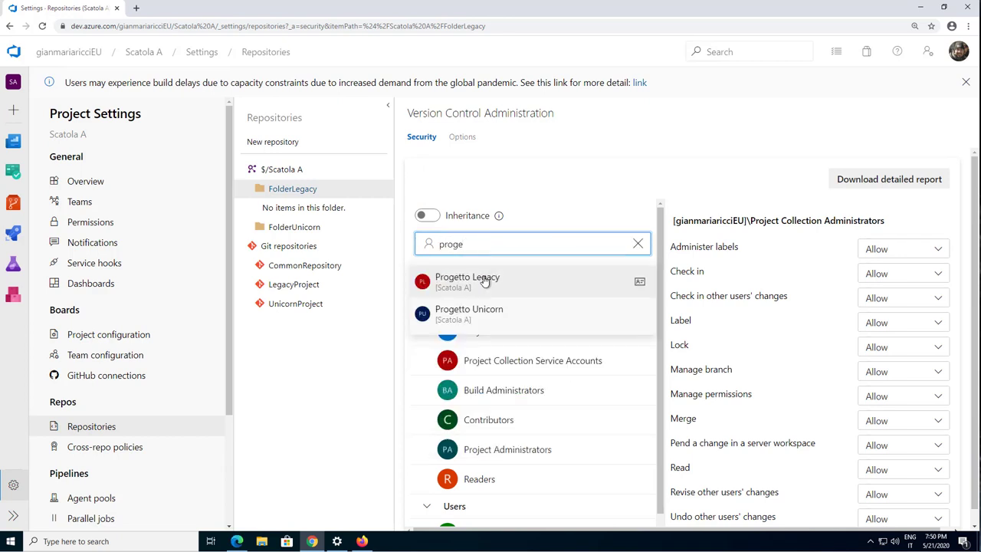
pyautogui.click(483, 279)
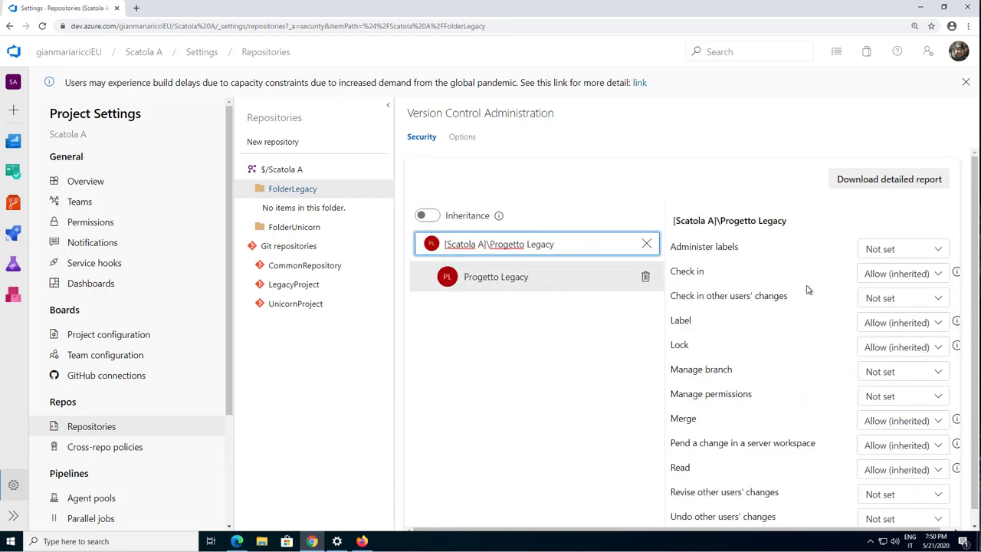
# Set Check in, Label and Lock to Allow for Progetto Legacy on FolderLegacy
pyautogui.click(892, 274)
pyautogui.click(888, 319)
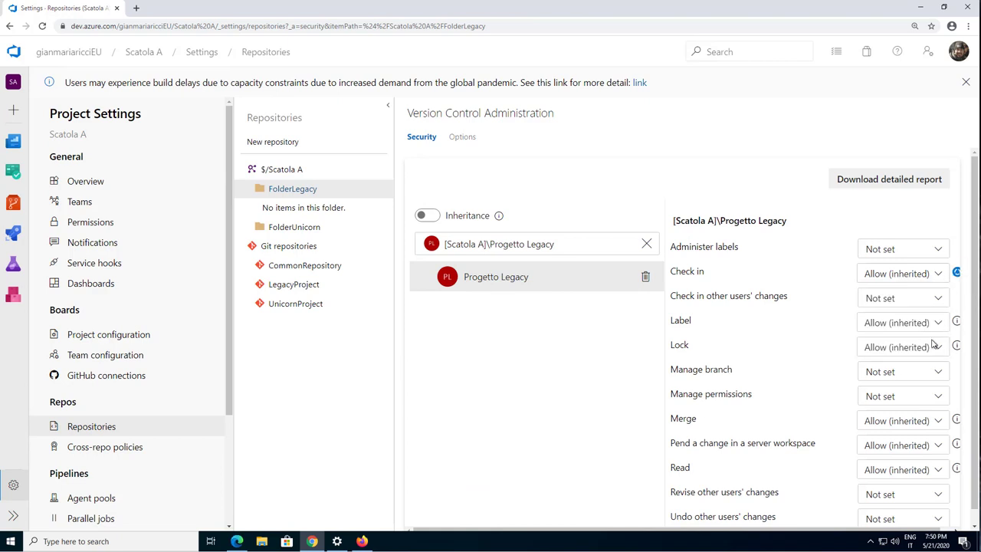
pyautogui.click(917, 327)
pyautogui.click(885, 366)
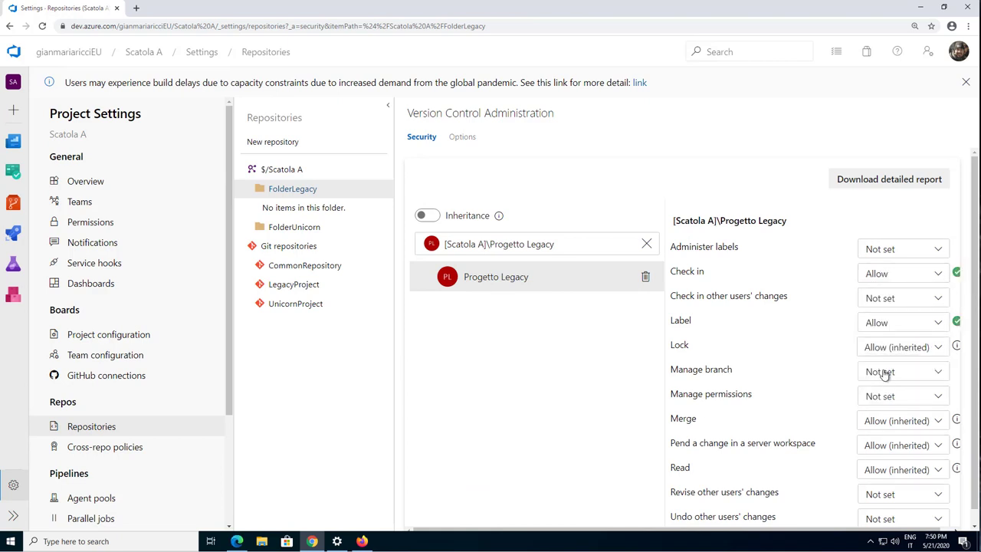
pyautogui.click(883, 351)
pyautogui.click(884, 391)
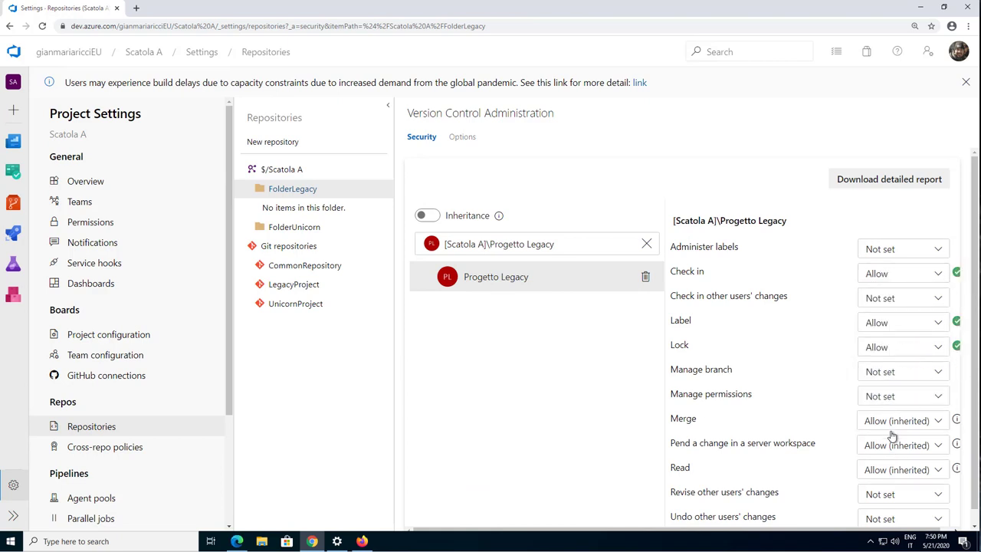
# Set Merge, Pend a change in a server workspace and Read to Allow for Progetto Legacy on FolderLegacy
pyautogui.click(892, 425)
pyautogui.click(887, 465)
pyautogui.click(890, 447)
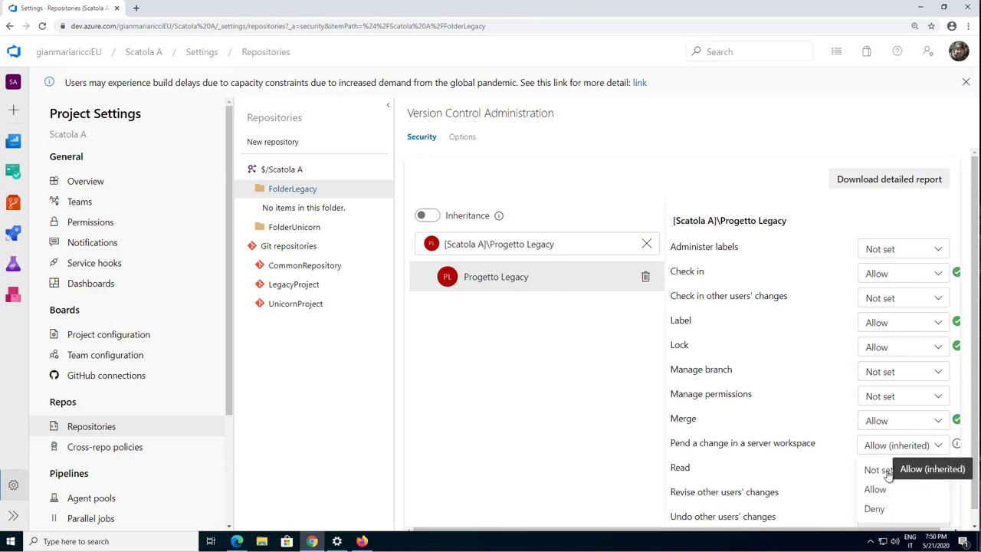
pyautogui.click(887, 489)
pyautogui.click(888, 476)
pyautogui.click(880, 427)
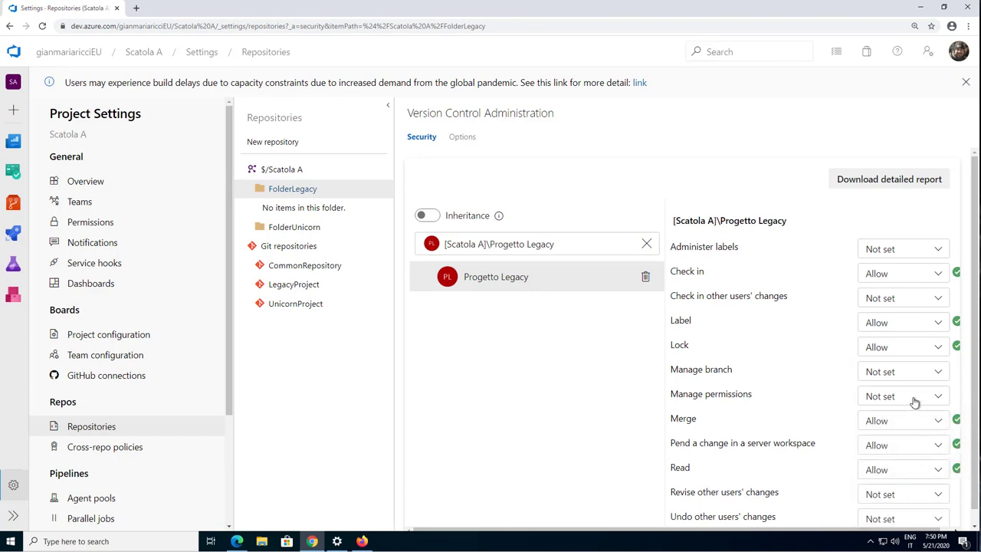
pyautogui.scroll(-1, 920, 418)
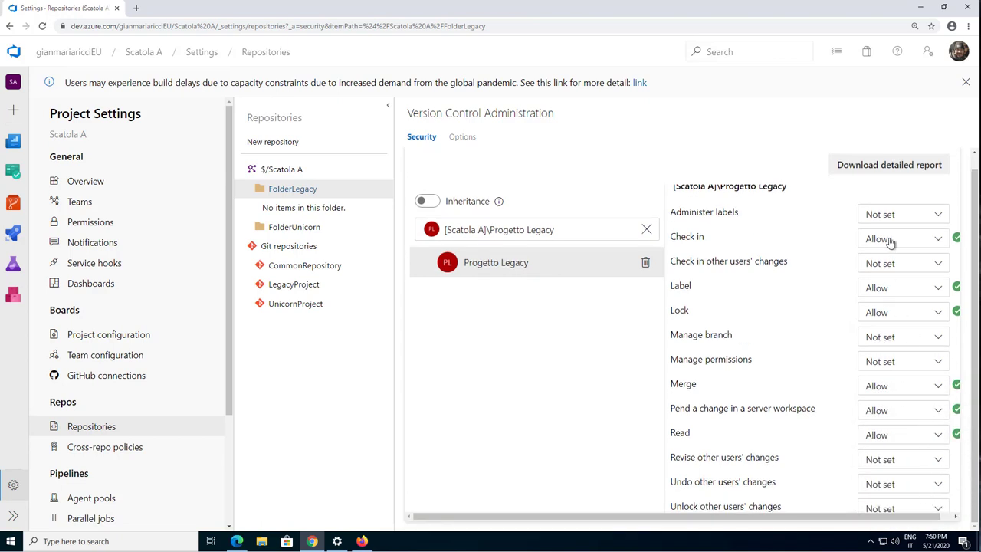
# Clear the group search and remove the Contributors group from FolderLegacy's permissions
pyautogui.click(647, 230)
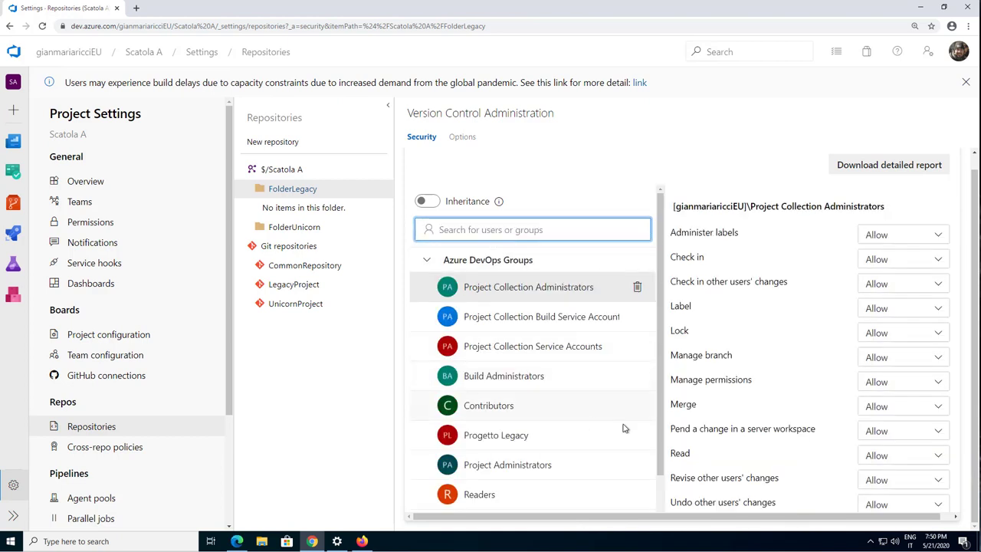
pyautogui.click(625, 409)
pyautogui.click(637, 408)
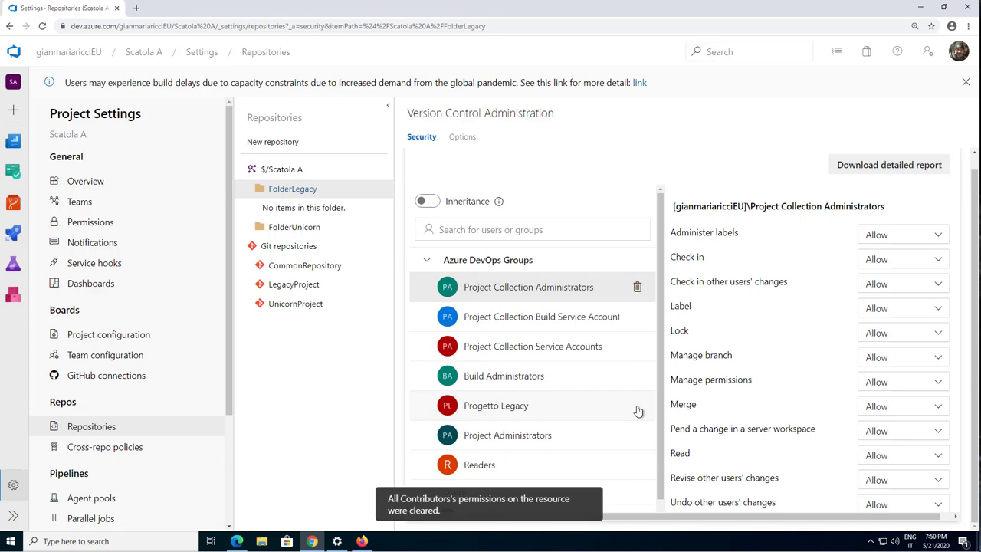
# Turn off permission inheritance on FolderUnicorn and select the Progetto Unicorn group through the group search
pyautogui.click(329, 227)
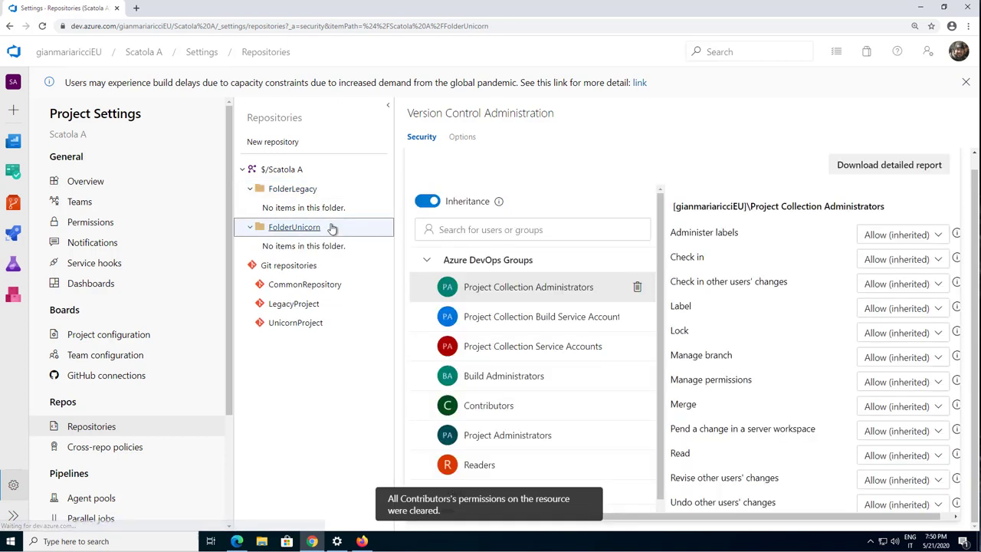
pyautogui.click(430, 203)
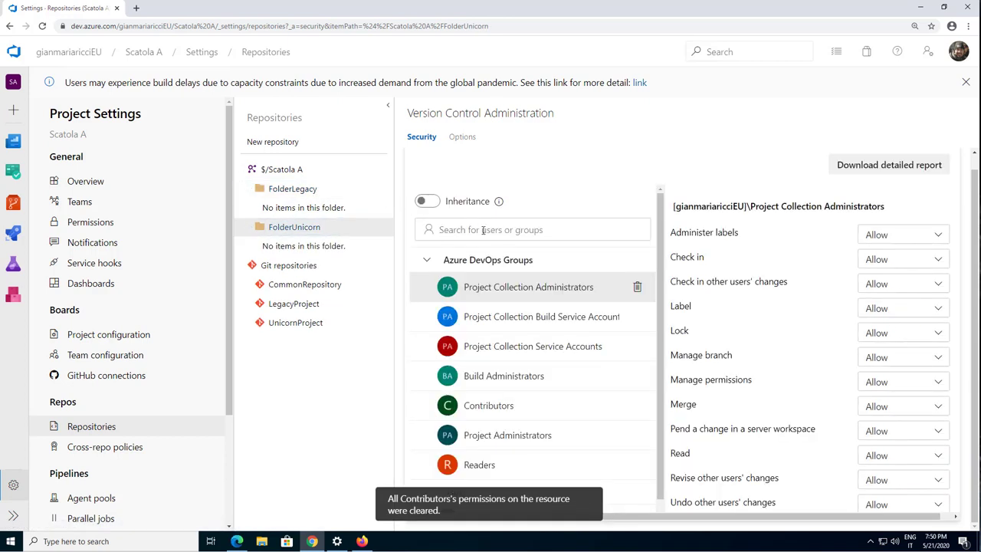
pyautogui.click(483, 230)
pyautogui.write('prog')
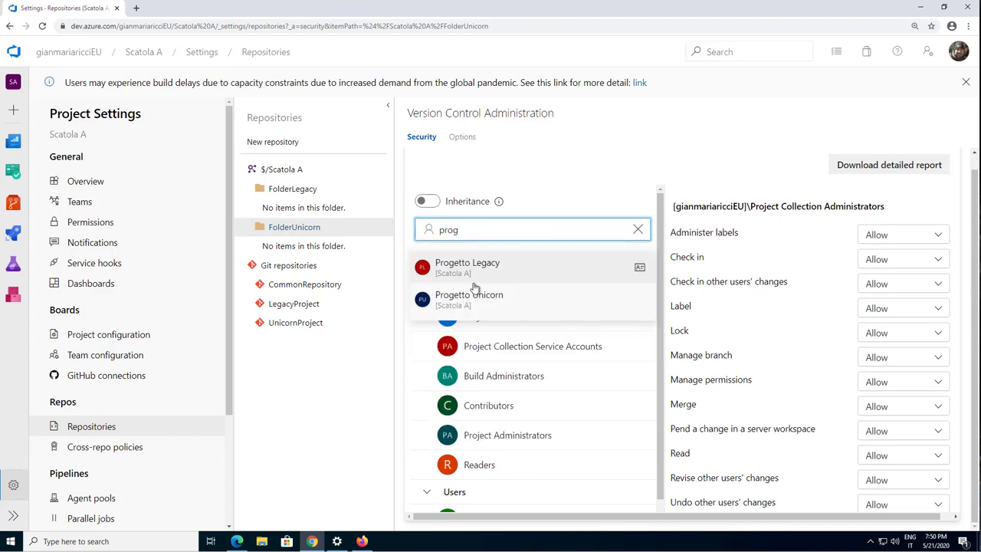
pyautogui.click(473, 299)
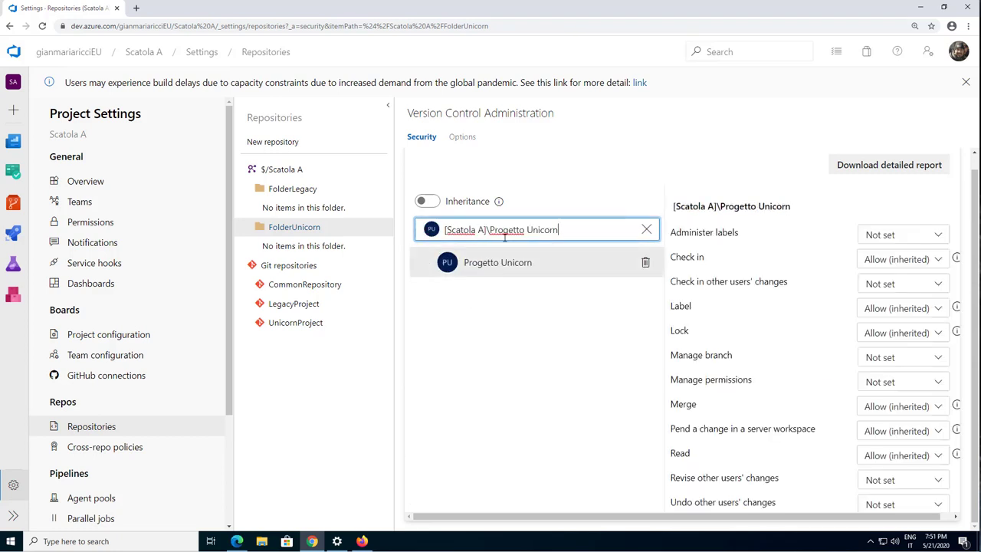
# Set Check in, Label, Lock and Merge to Allow for Progetto Unicorn on FolderUnicorn
pyautogui.click(882, 258)
pyautogui.click(882, 303)
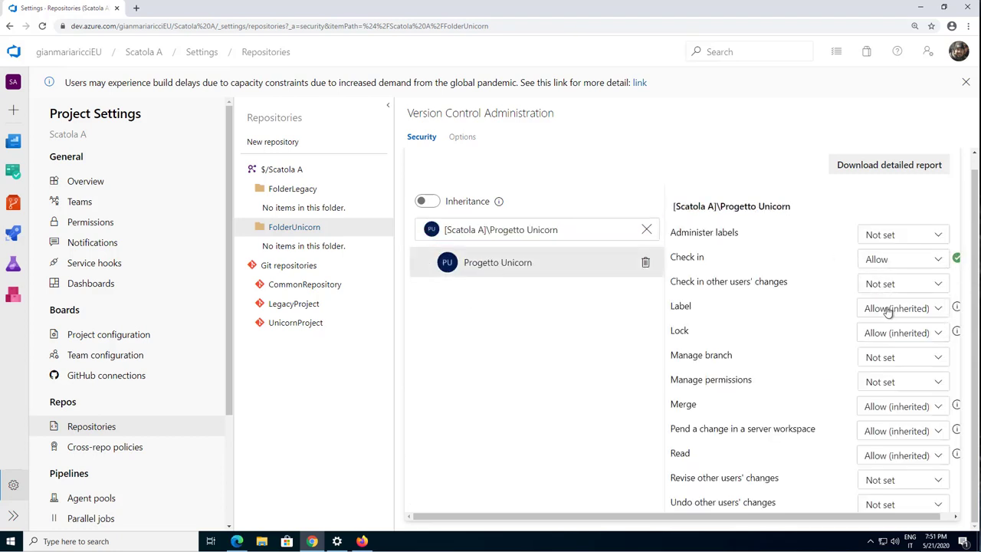
pyautogui.click(888, 310)
pyautogui.click(880, 351)
pyautogui.click(877, 336)
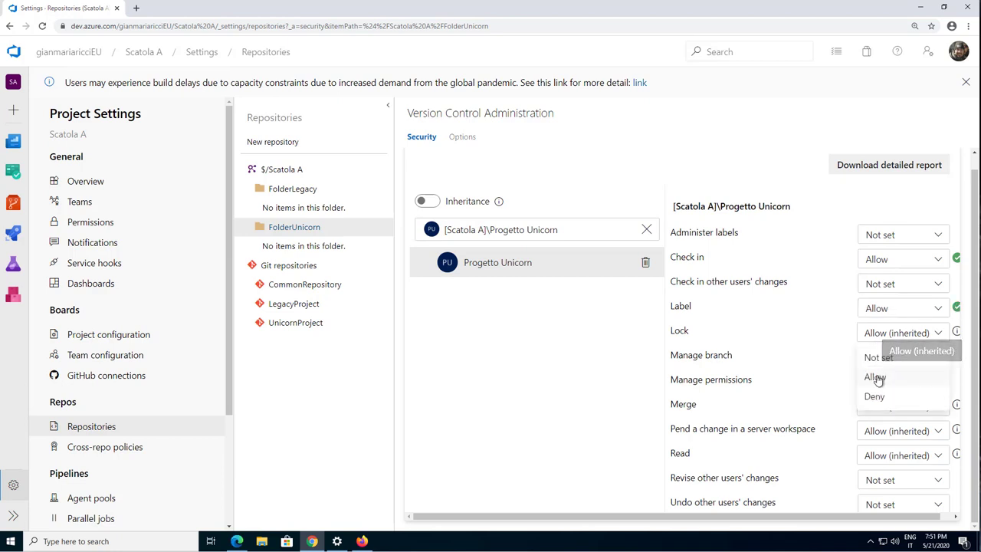
pyautogui.click(876, 376)
pyautogui.click(890, 406)
pyautogui.click(880, 452)
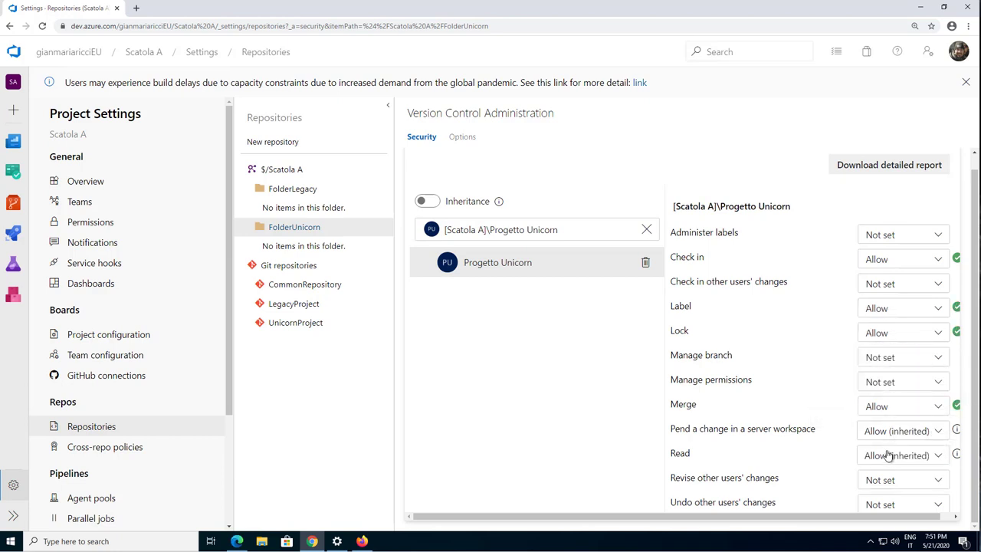
# Set Pend a change in a server workspace and Read to Allow for Progetto Unicorn on FolderUnicorn
pyautogui.click(885, 432)
pyautogui.click(889, 474)
pyautogui.click(890, 457)
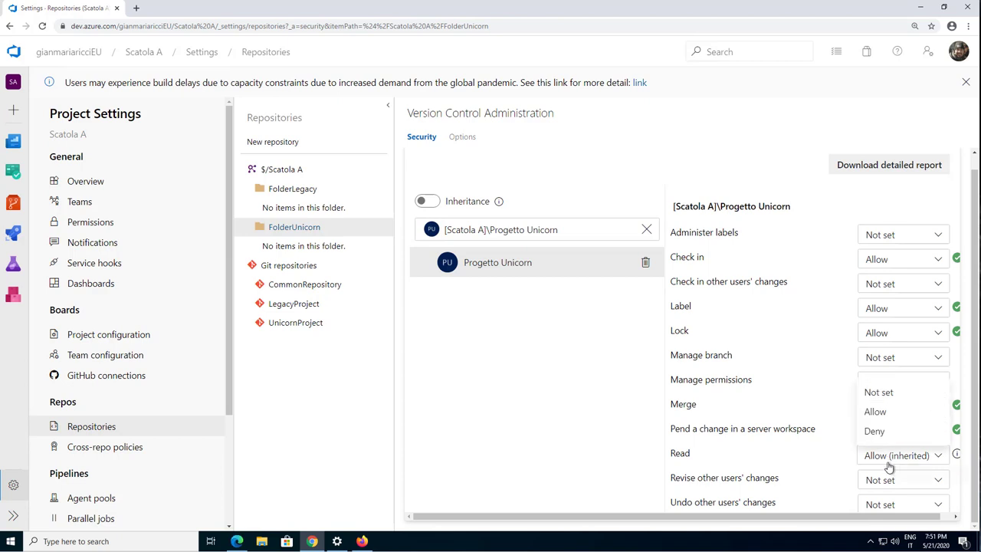
pyautogui.click(882, 416)
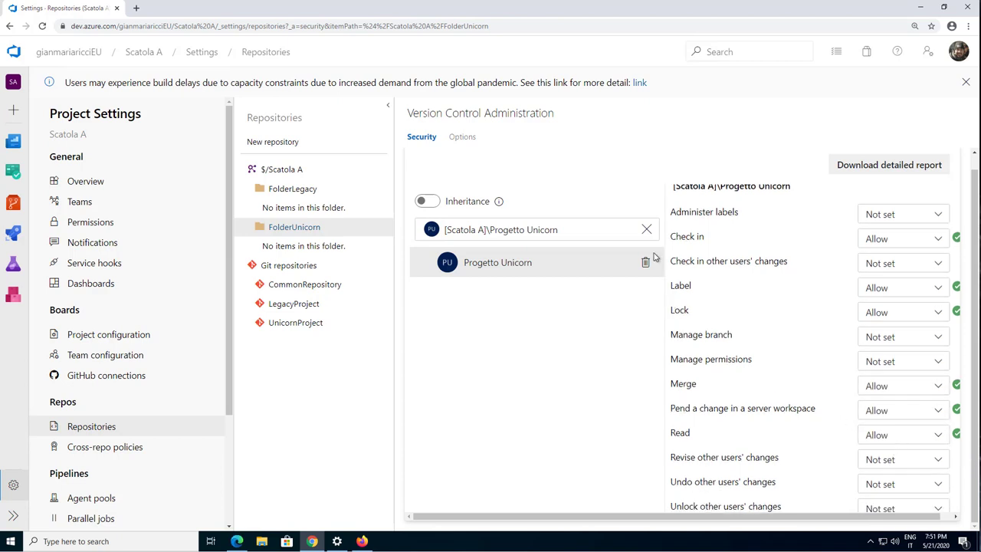
# Clear the group search and remove the Contributors group from FolderUnicorn's permissions
pyautogui.click(646, 229)
pyautogui.click(636, 414)
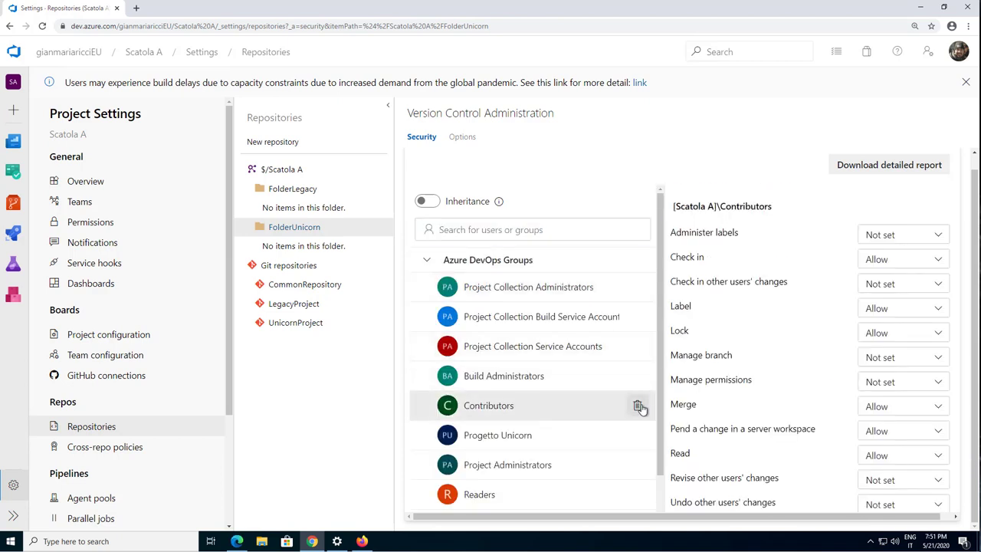
pyautogui.click(637, 406)
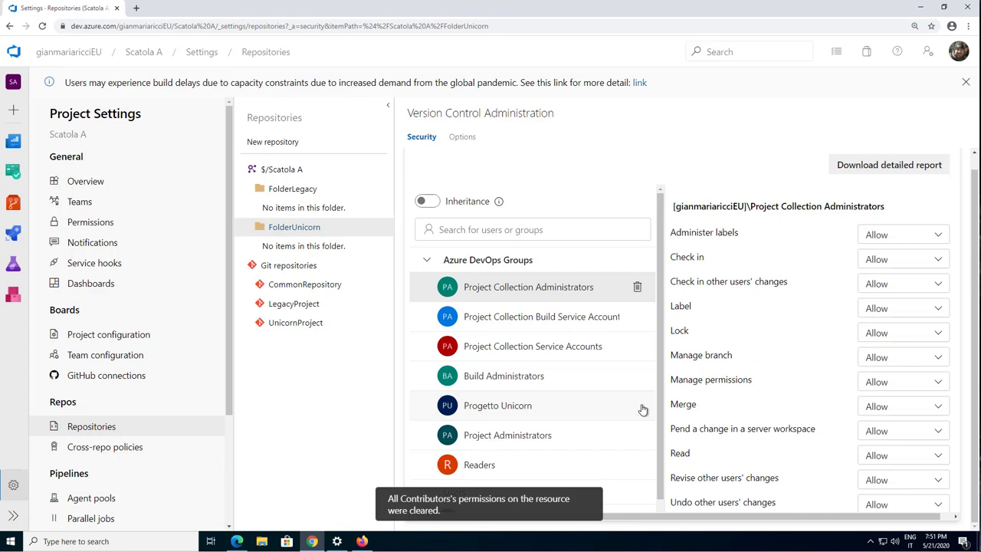
# Switch to Edge and Firefox, reload both users' TFVC file pages, and open FolderUnicorn in Edge and FolderLegacy in Firefox
pyautogui.click(237, 541)
pyautogui.click(363, 542)
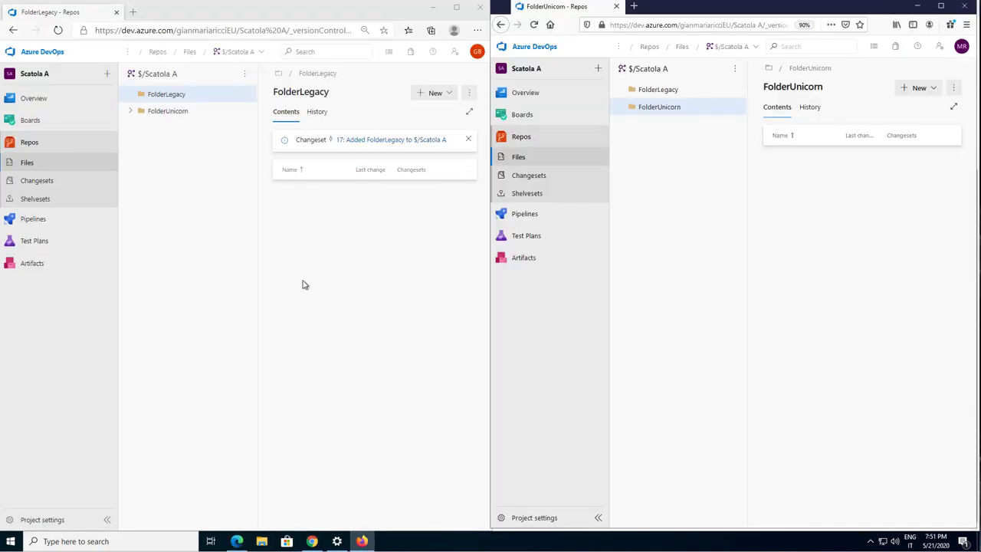
pyautogui.click(181, 236)
pyautogui.click(667, 228)
pyautogui.press('F5')
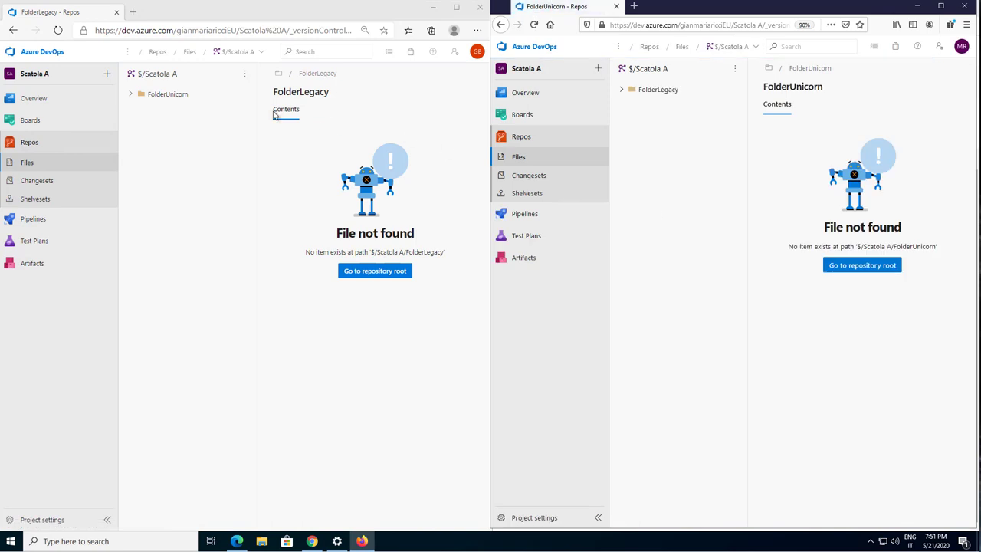
pyautogui.click(165, 95)
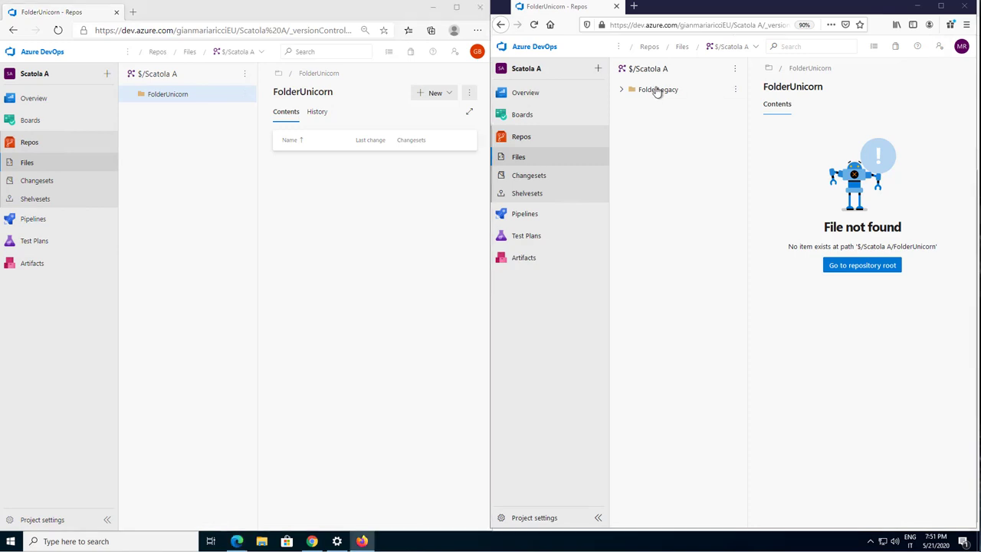
pyautogui.click(657, 89)
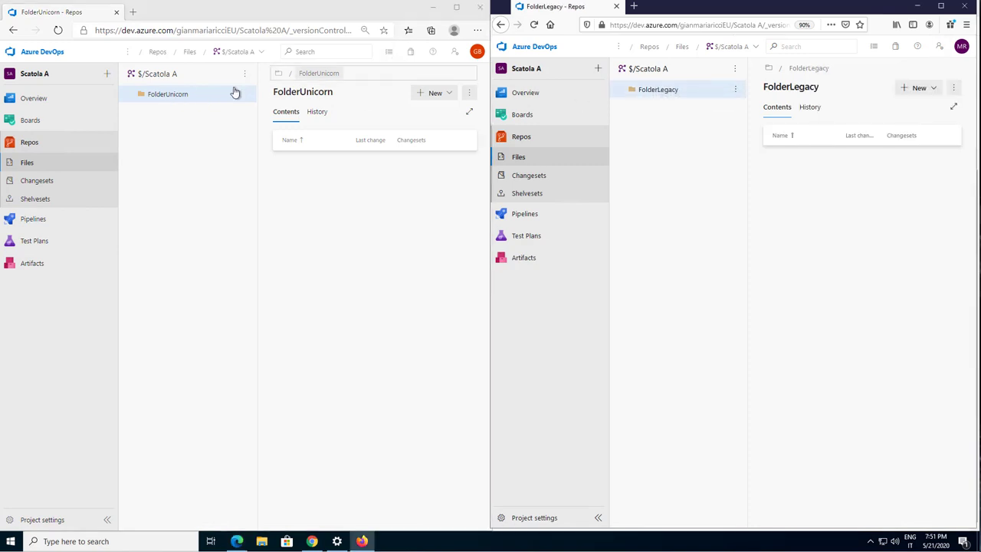